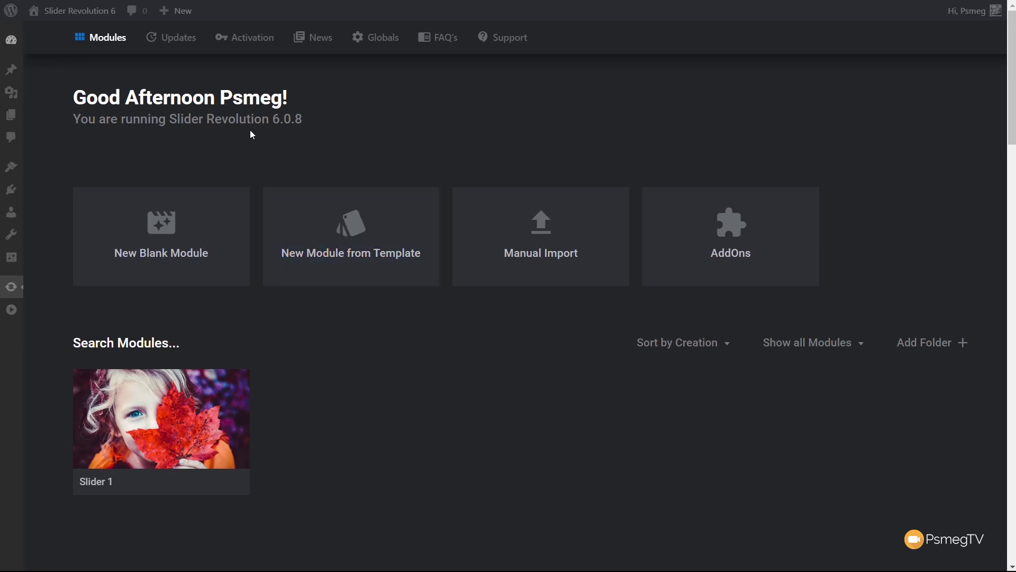
Step: Review the plugin's update history, purchase code registration and news sections on the dashboard
{"action": "left_click", "coordinate": [175, 41]}
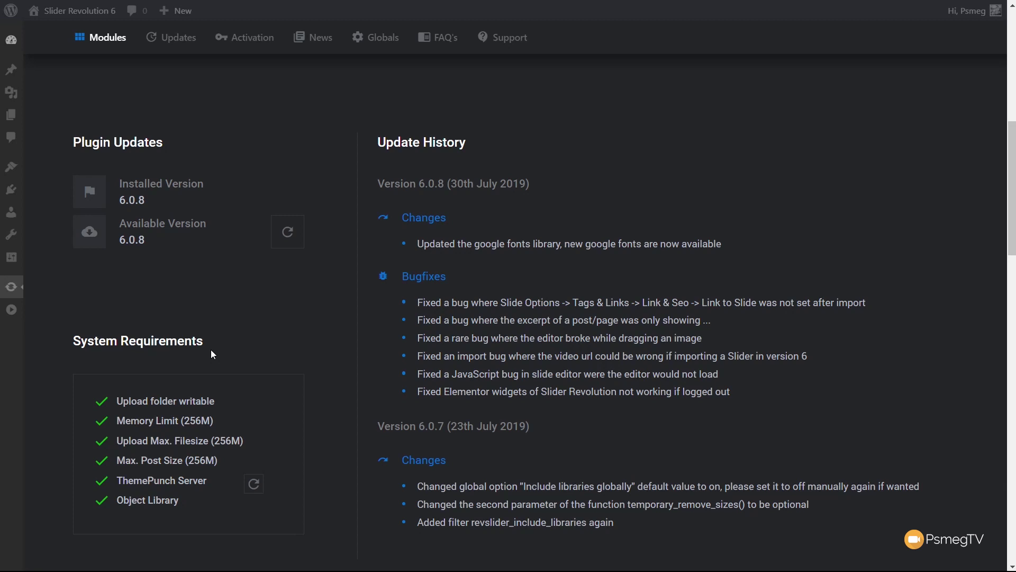
{"action": "left_click", "coordinate": [247, 48]}
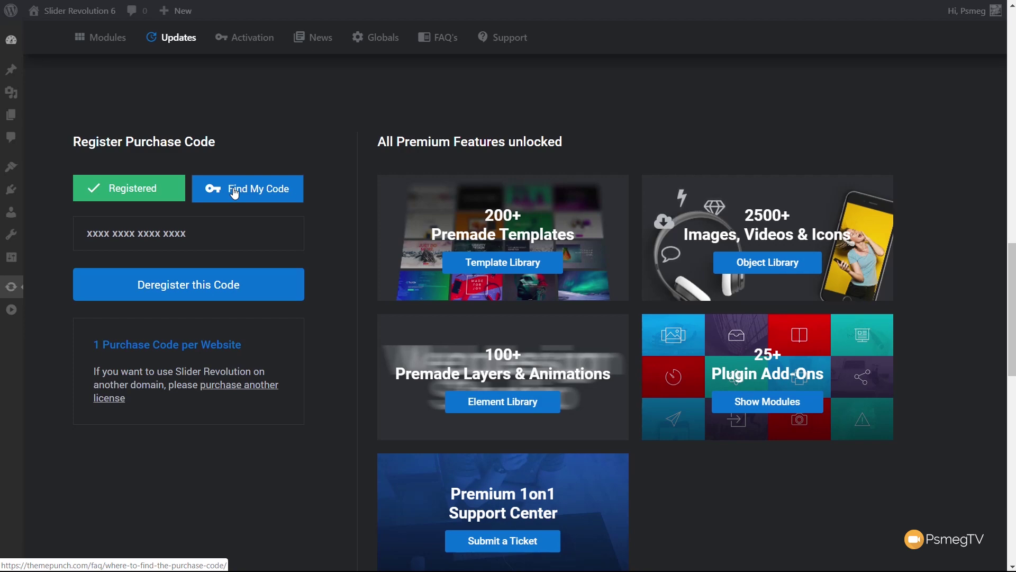
{"action": "left_click", "coordinate": [319, 43]}
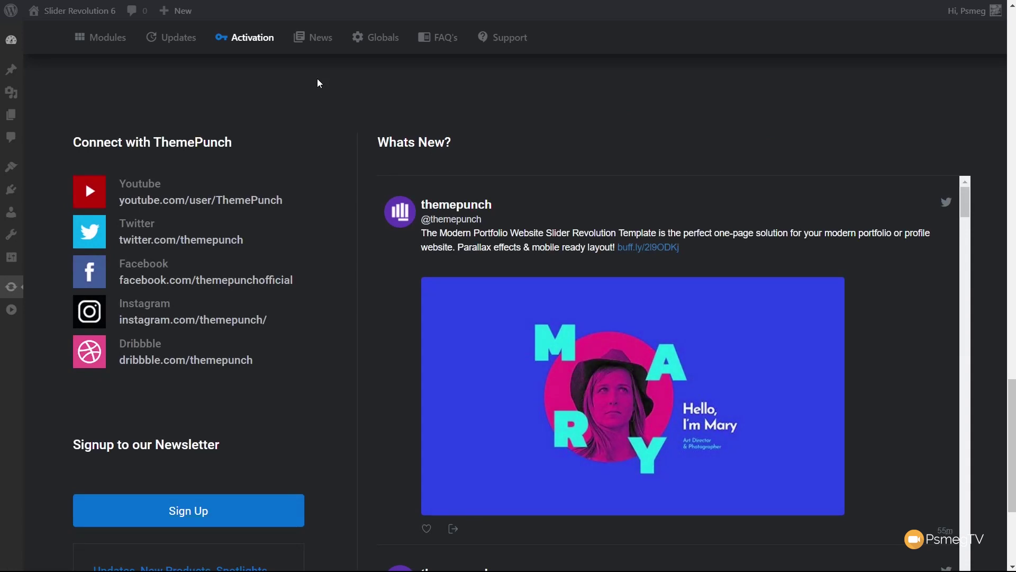
Step: View the permission choices in the global settings and close the settings without saving
{"action": "left_click", "coordinate": [371, 47]}
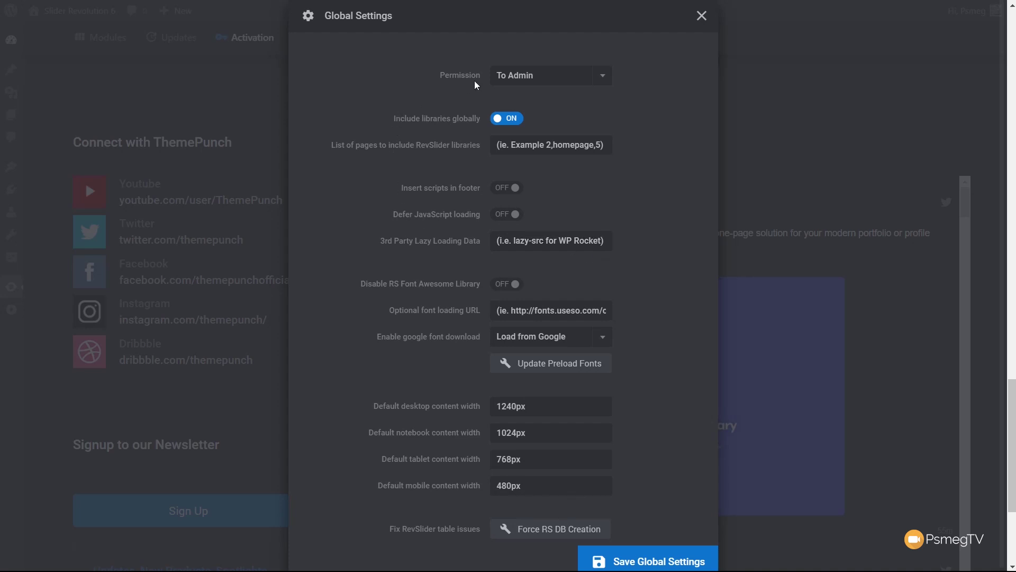
{"action": "left_click", "coordinate": [504, 83]}
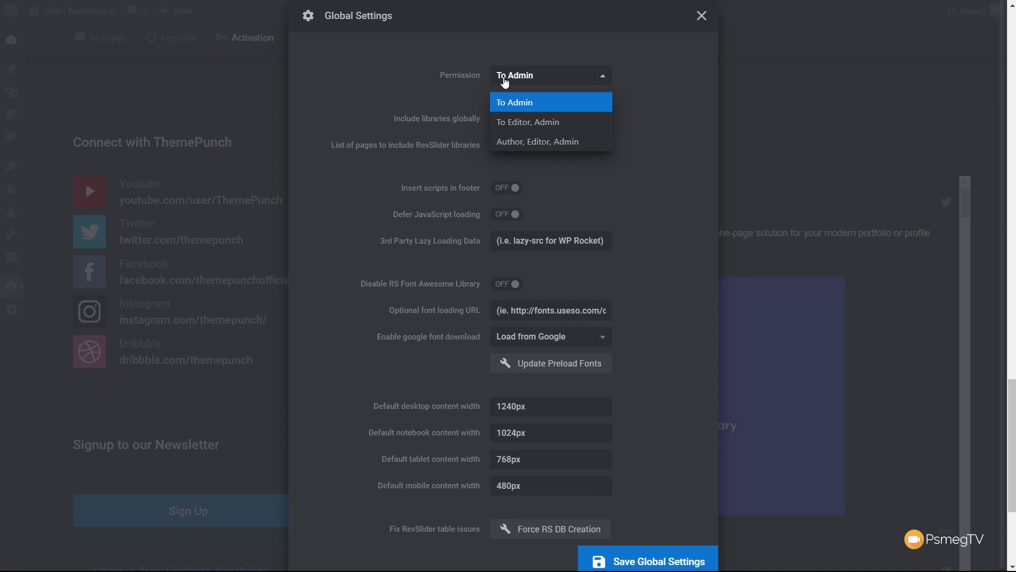
{"action": "left_click", "coordinate": [606, 80]}
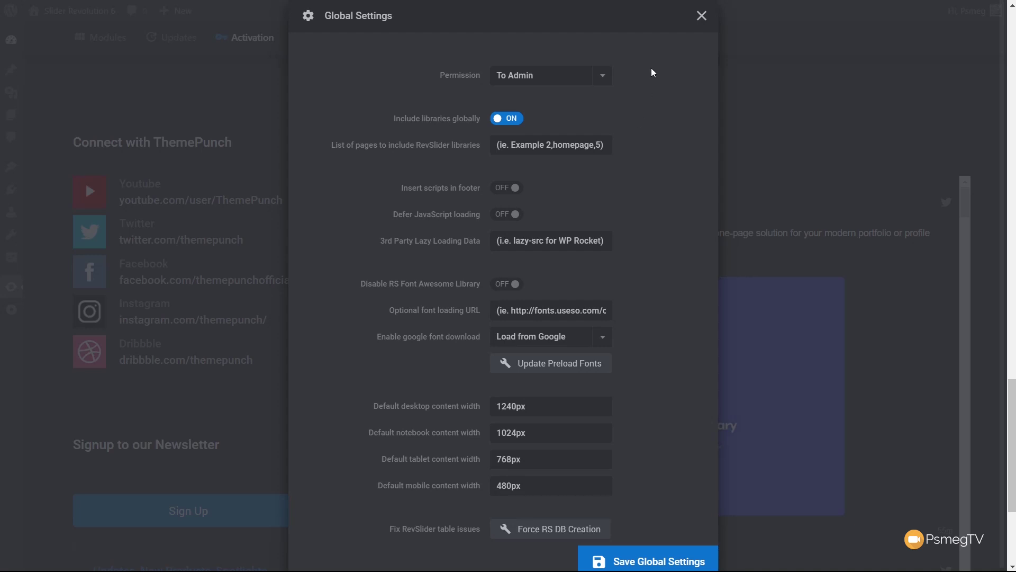
{"action": "left_click", "coordinate": [704, 16]}
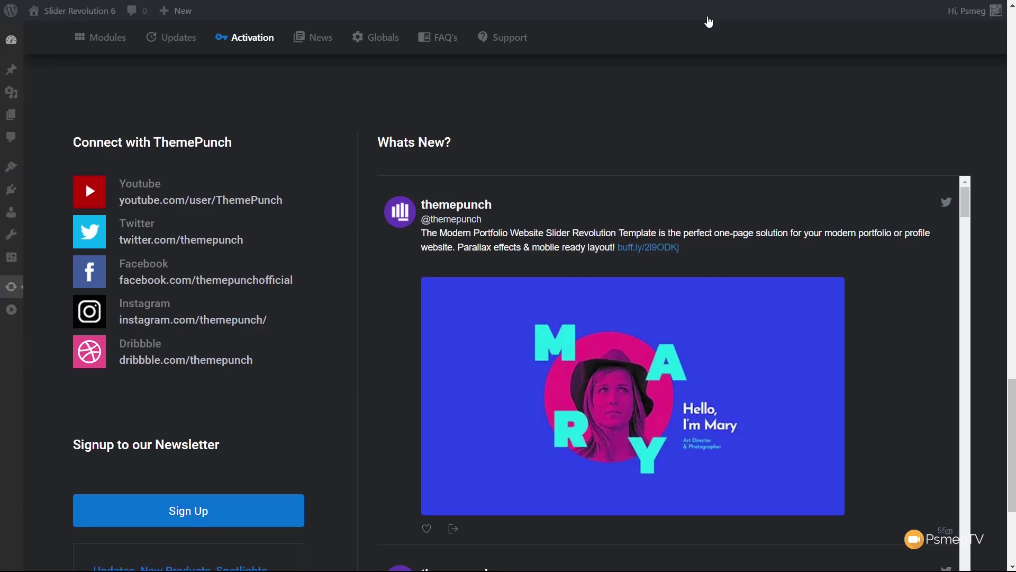
Step: View the plugin's FAQ page, close it and return to the modules overview
{"action": "left_click", "coordinate": [449, 41]}
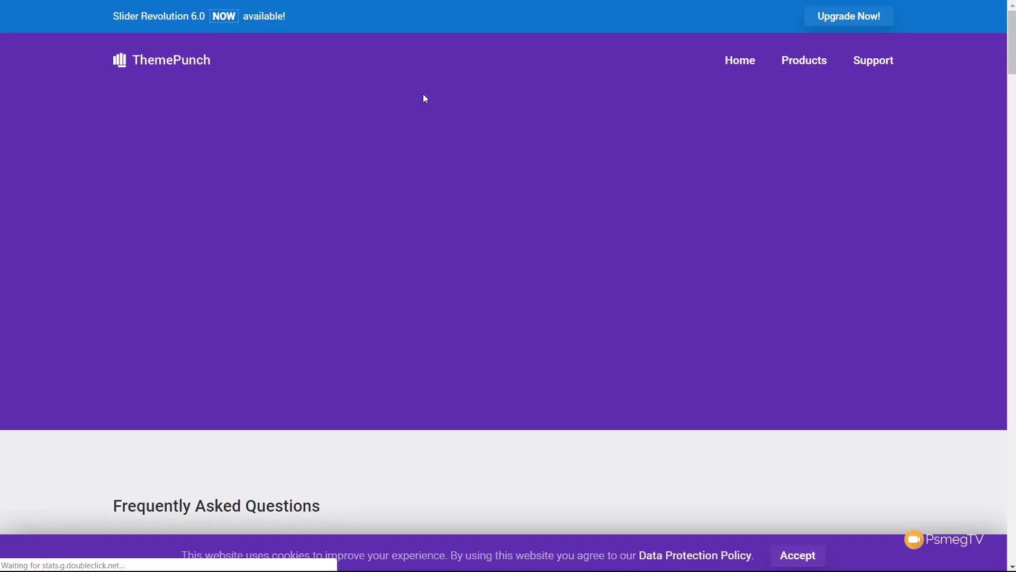
{"action": "key", "text": "ctrl+w"}
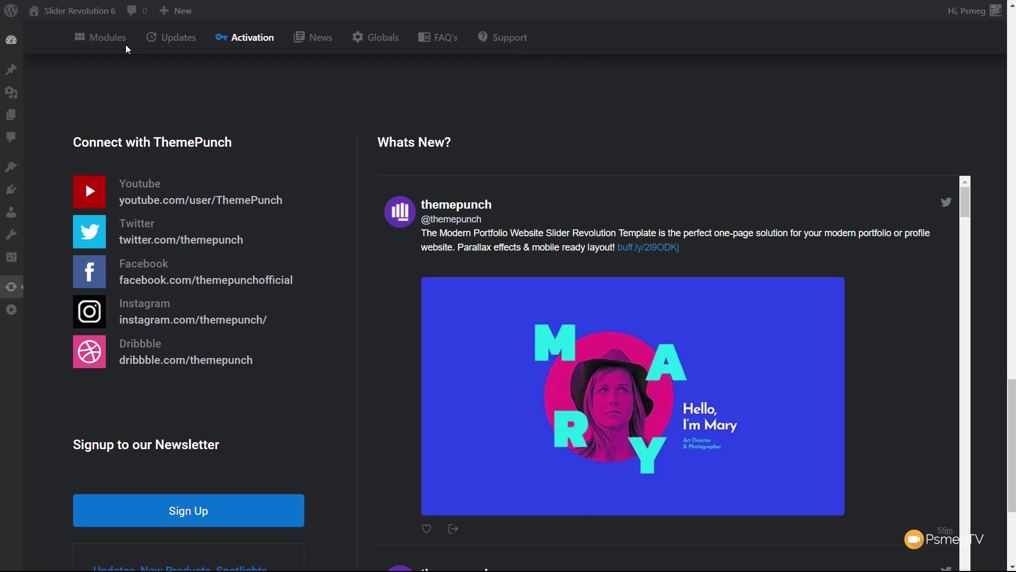
{"action": "left_click", "coordinate": [103, 39]}
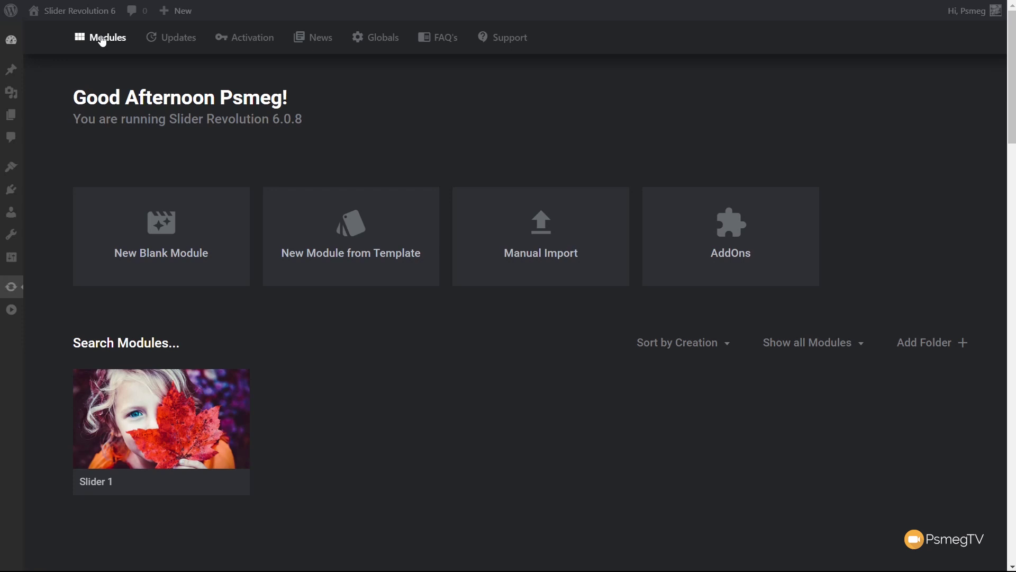
Step: Show the available actions for the Slider 1 module and open the module for editing
{"action": "mouse_move", "coordinate": [153, 430]}
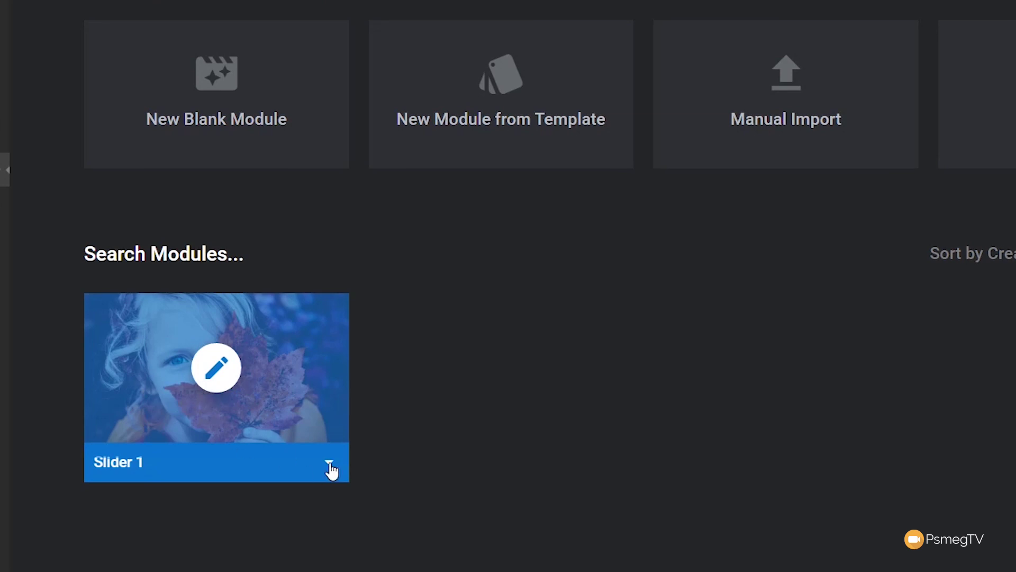
{"action": "left_click", "coordinate": [329, 465]}
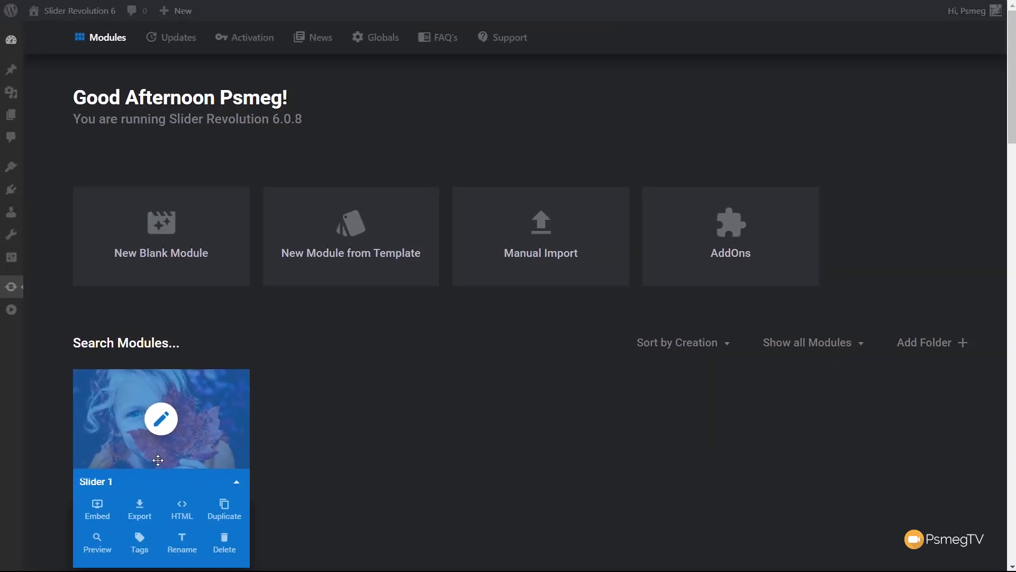
{"action": "left_click", "coordinate": [158, 425]}
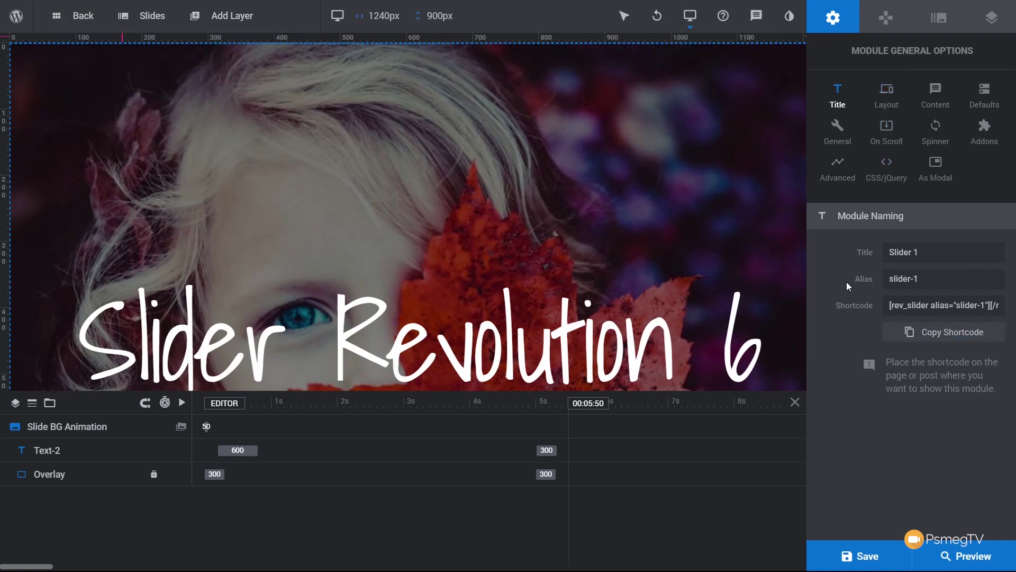
{"action": "left_click", "coordinate": [440, 451]}
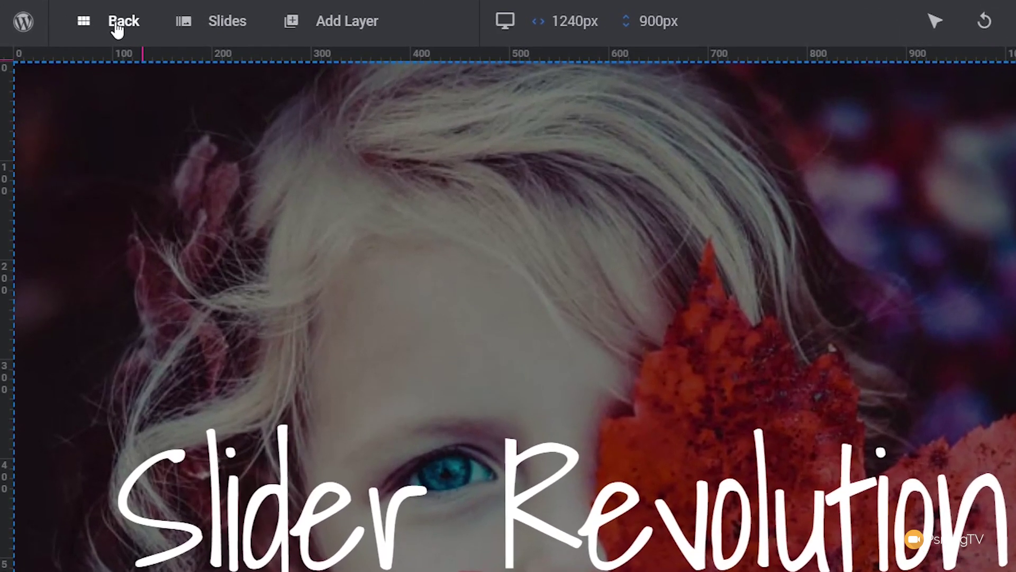
Step: View the module's slide list and open the slide options for slide #1
{"action": "mouse_move", "coordinate": [140, 19]}
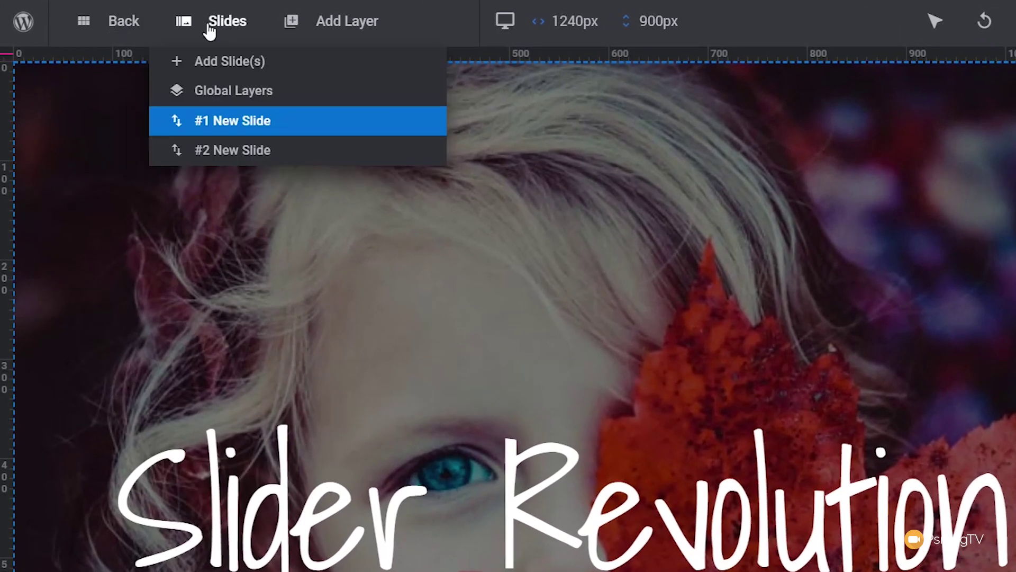
{"action": "mouse_move", "coordinate": [205, 77]}
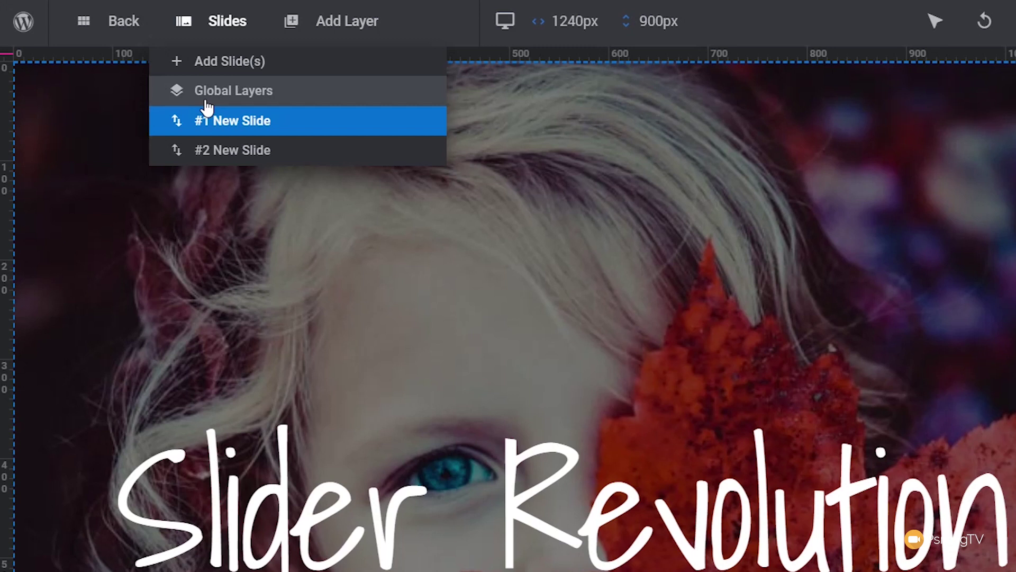
{"action": "mouse_move", "coordinate": [261, 126]}
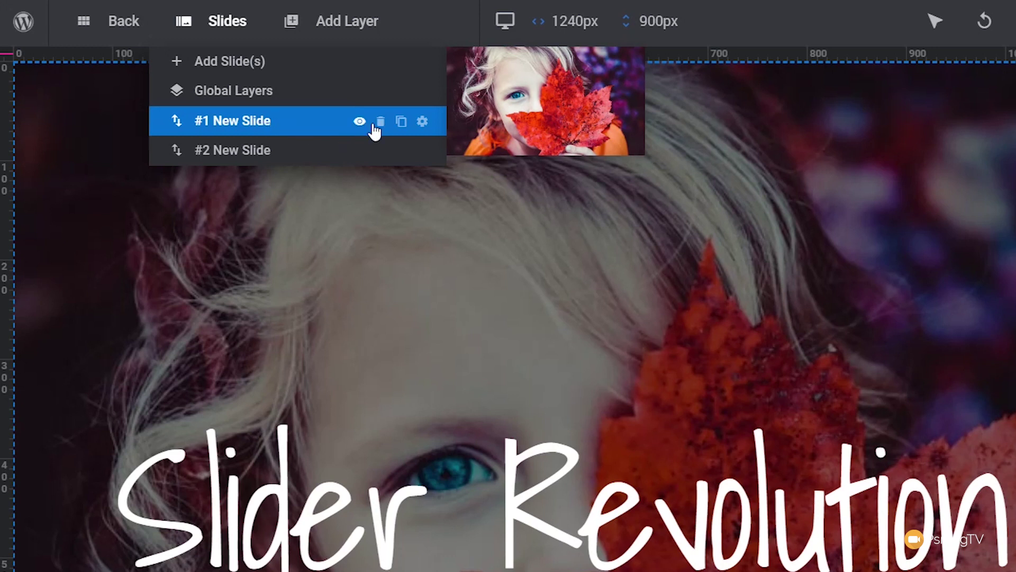
{"action": "left_click", "coordinate": [422, 126]}
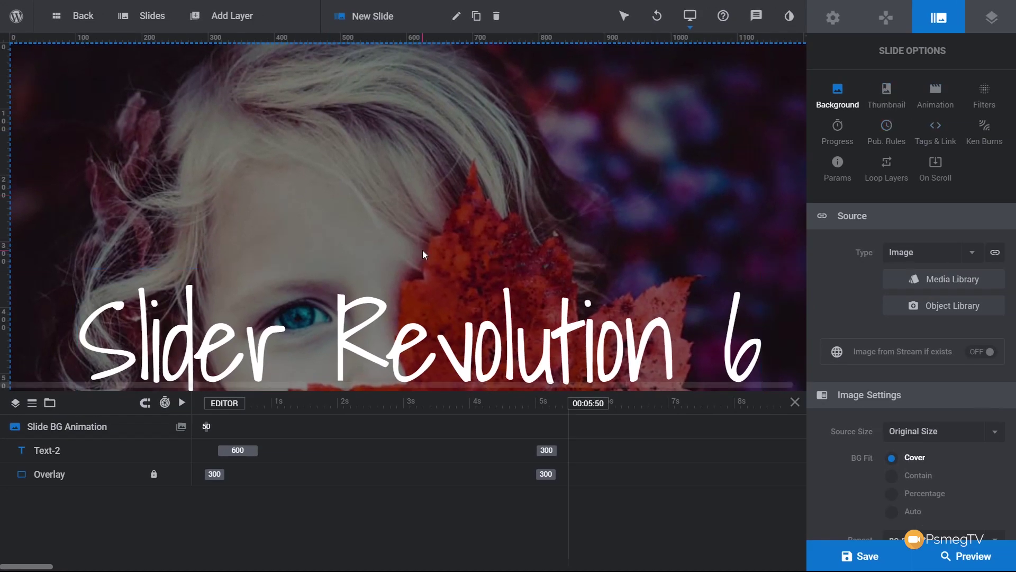
Step: Switch to slide #2 and look through the layer types that can be added to it
{"action": "mouse_move", "coordinate": [141, 17]}
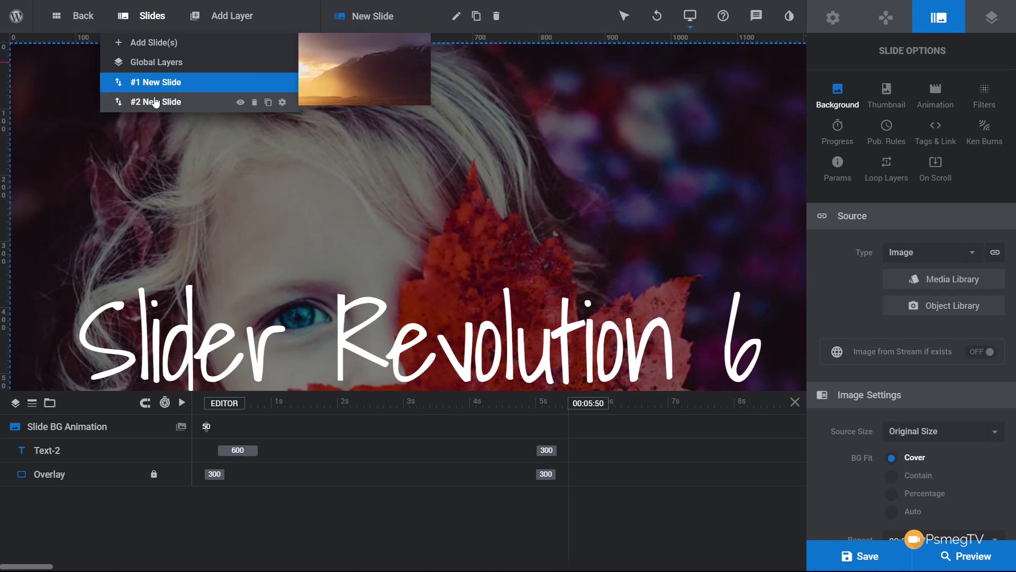
{"action": "left_click", "coordinate": [156, 102]}
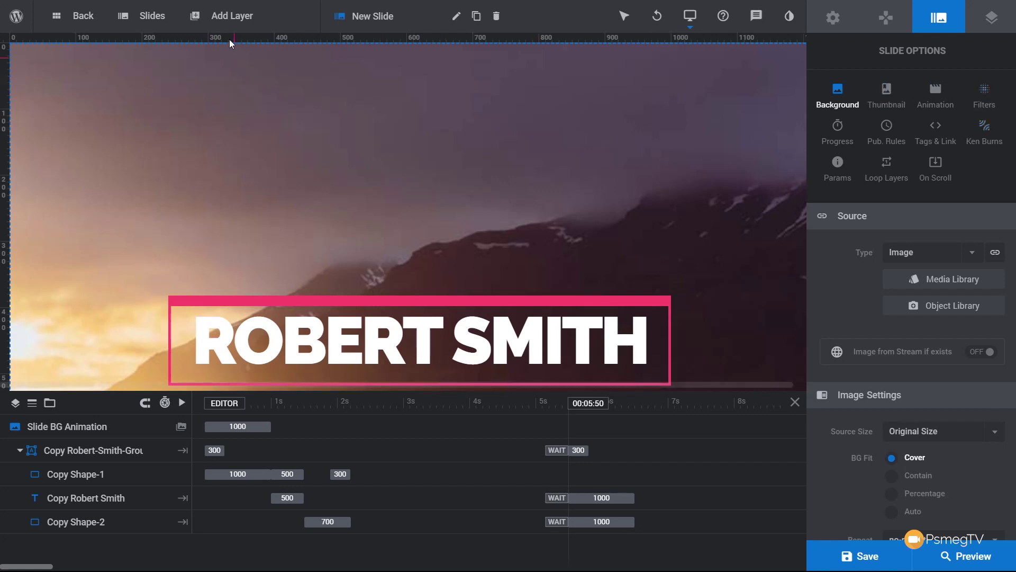
{"action": "mouse_move", "coordinate": [227, 24]}
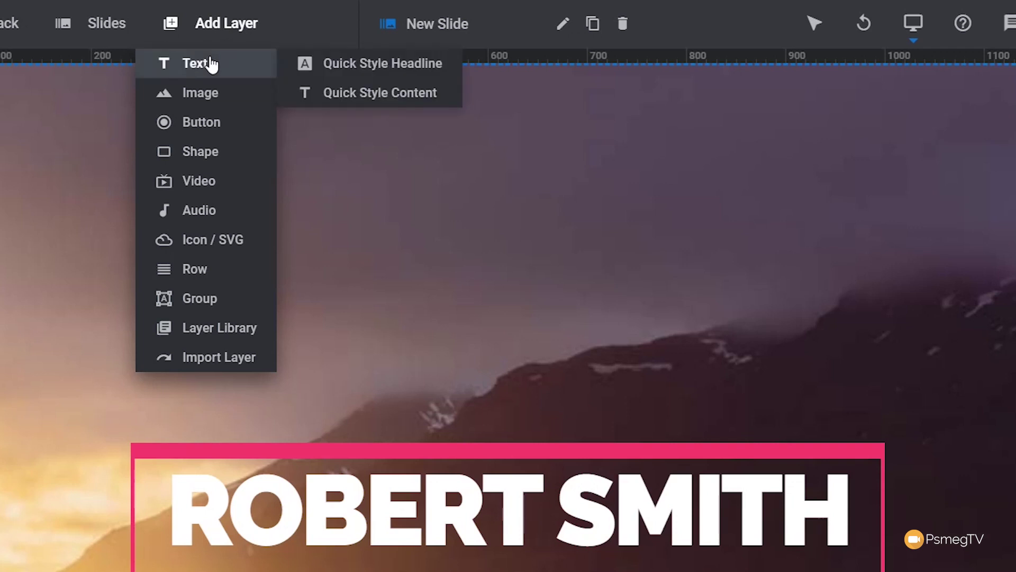
{"action": "mouse_move", "coordinate": [213, 99]}
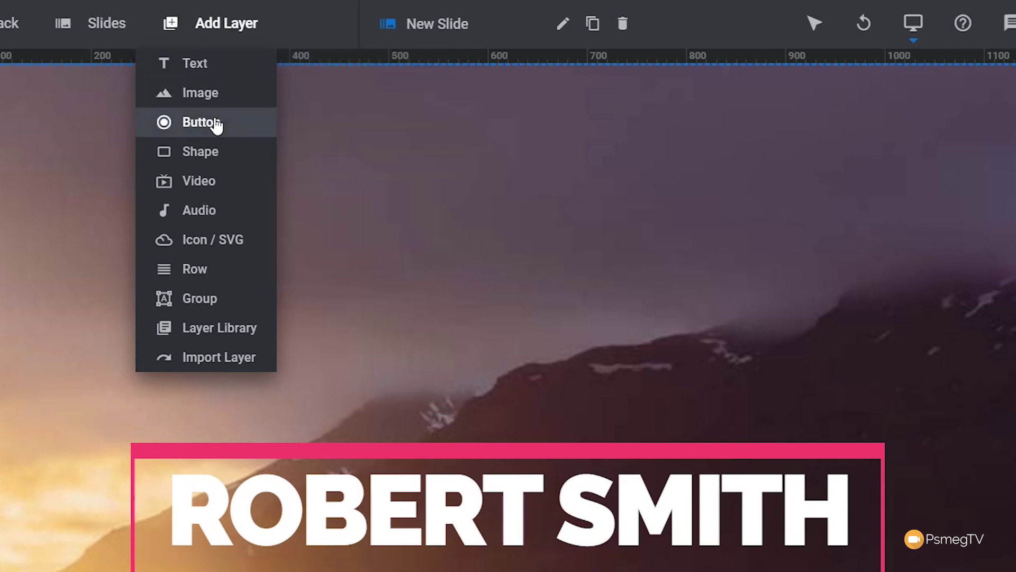
{"action": "mouse_move", "coordinate": [214, 73]}
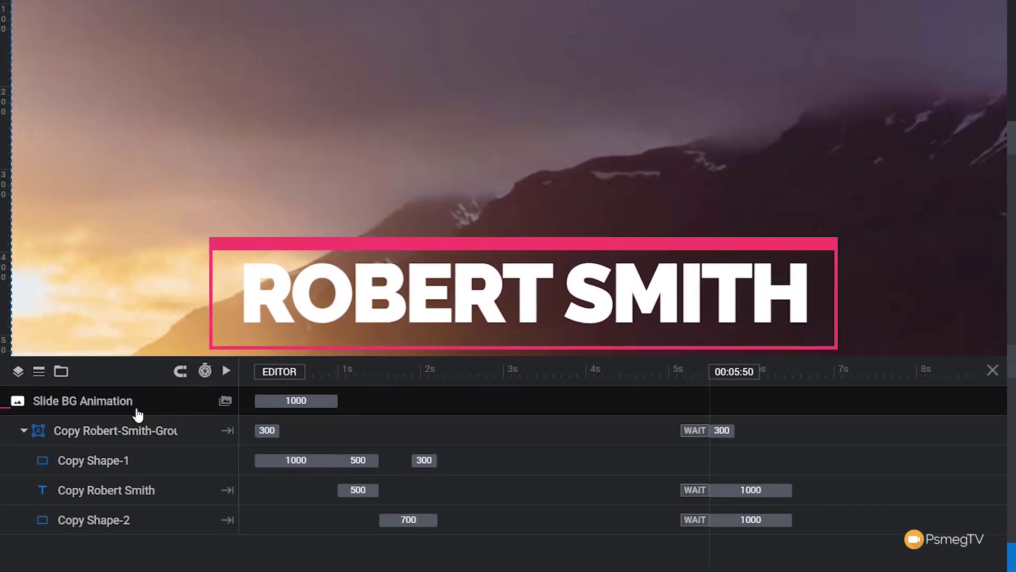
Step: Examine how the group, shape and text layers in the timeline correspond to the elements on slide #2
{"action": "left_click", "coordinate": [152, 431]}
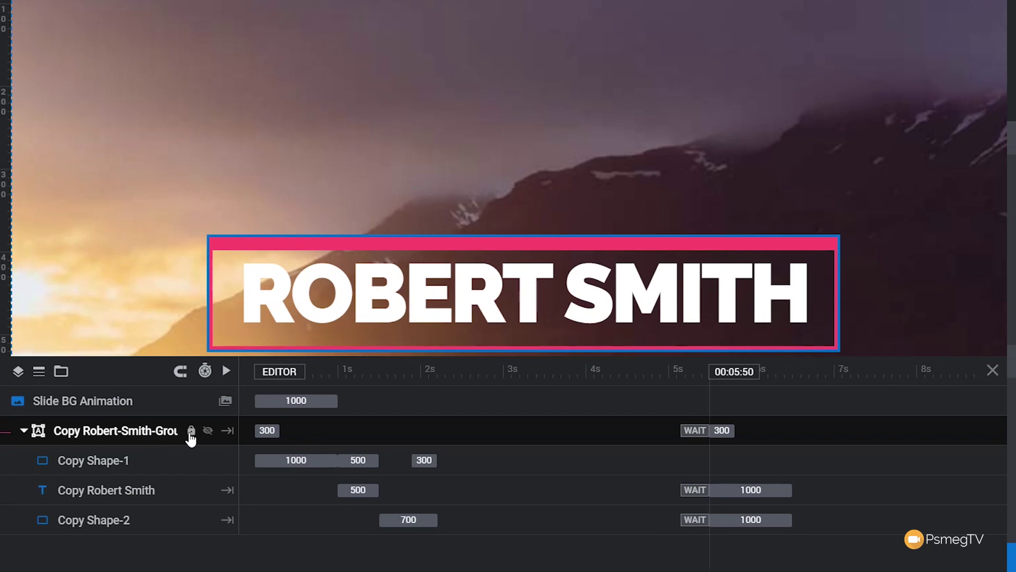
{"action": "left_click", "coordinate": [144, 460]}
{"action": "left_click", "coordinate": [132, 493]}
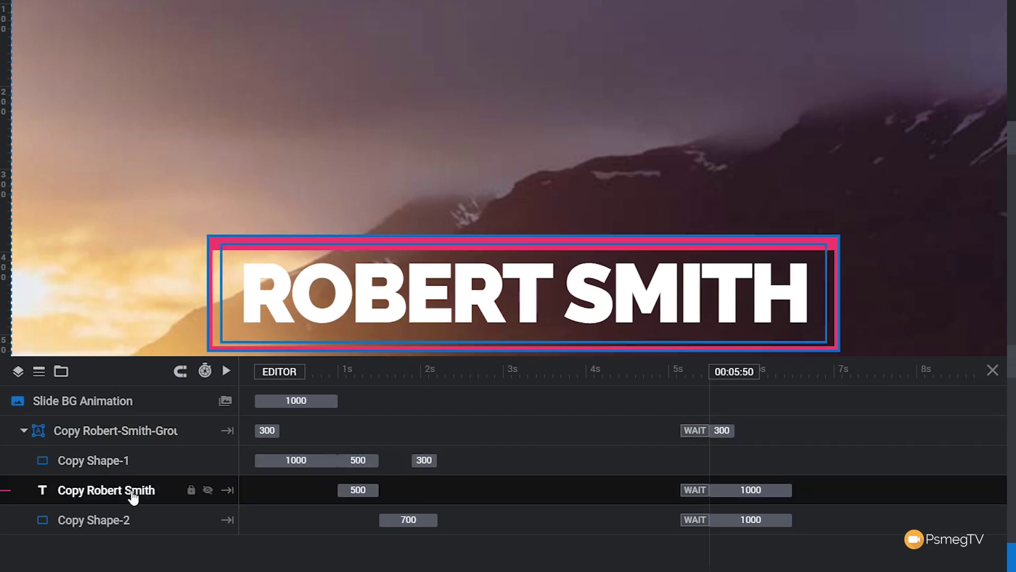
{"action": "left_click", "coordinate": [127, 519]}
{"action": "left_click", "coordinate": [126, 462]}
{"action": "left_click", "coordinate": [122, 433]}
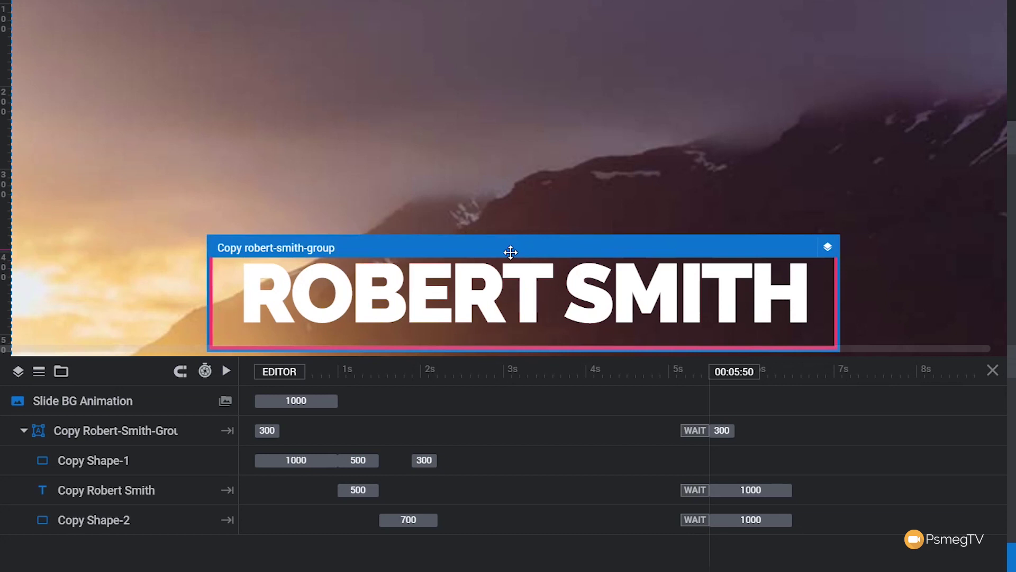
Step: Inspect the animation timing of the Copy Shape-1 layer and its group, previewing the slide's first second
{"action": "left_click", "coordinate": [127, 463]}
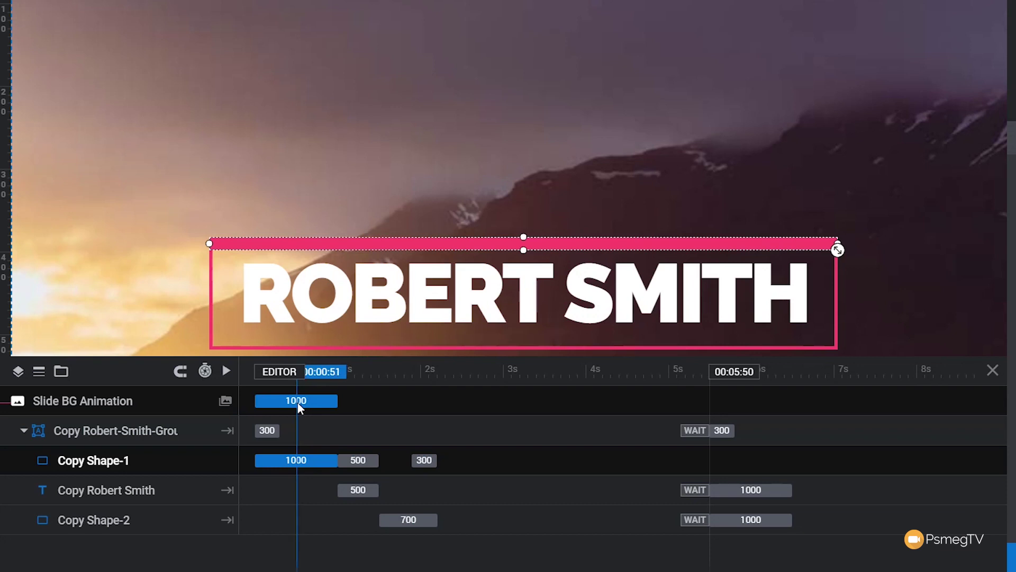
{"action": "left_click", "coordinate": [267, 430]}
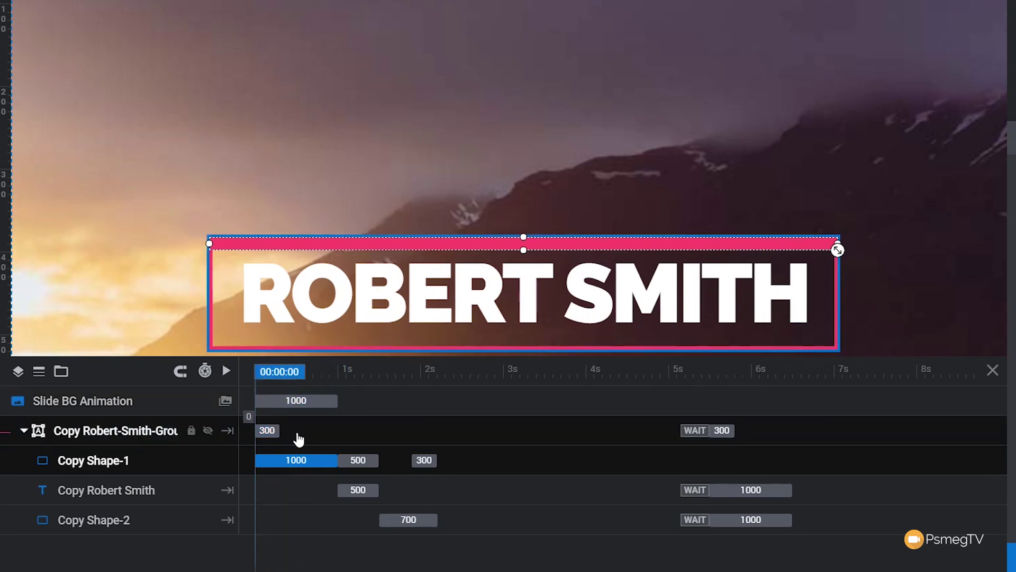
{"action": "left_click", "coordinate": [280, 432]}
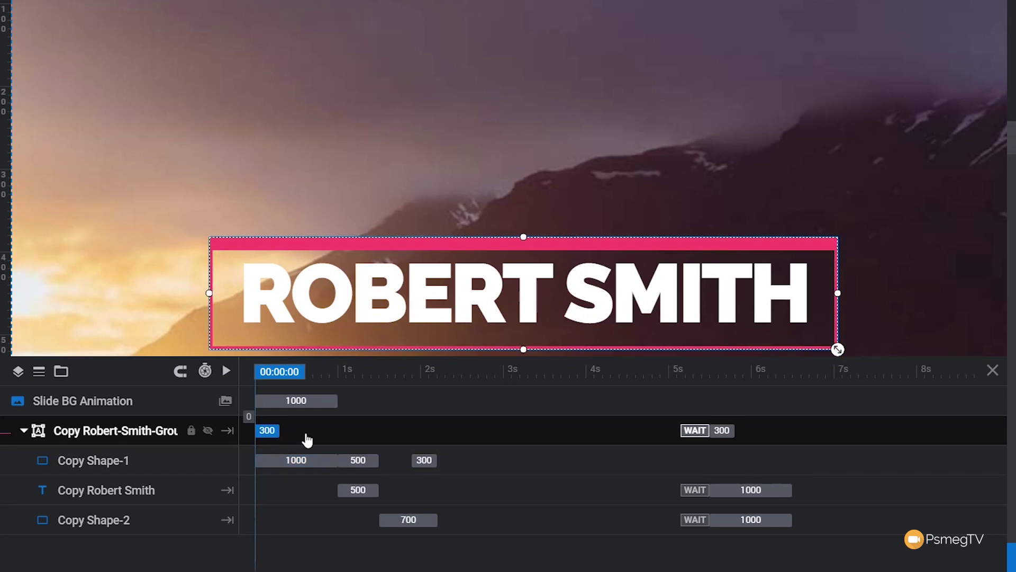
{"action": "left_click", "coordinate": [289, 458]}
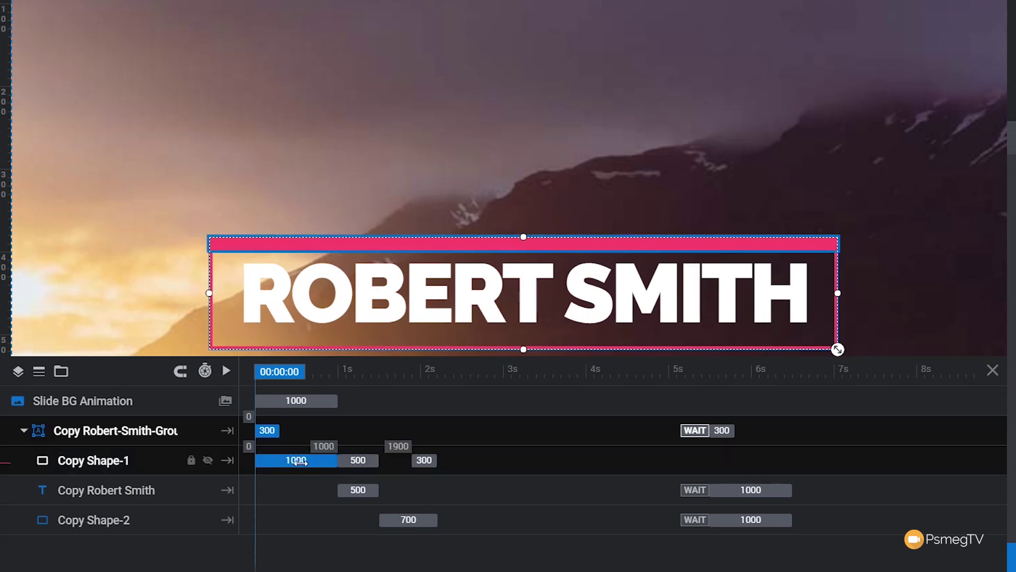
{"action": "left_click", "coordinate": [268, 430]}
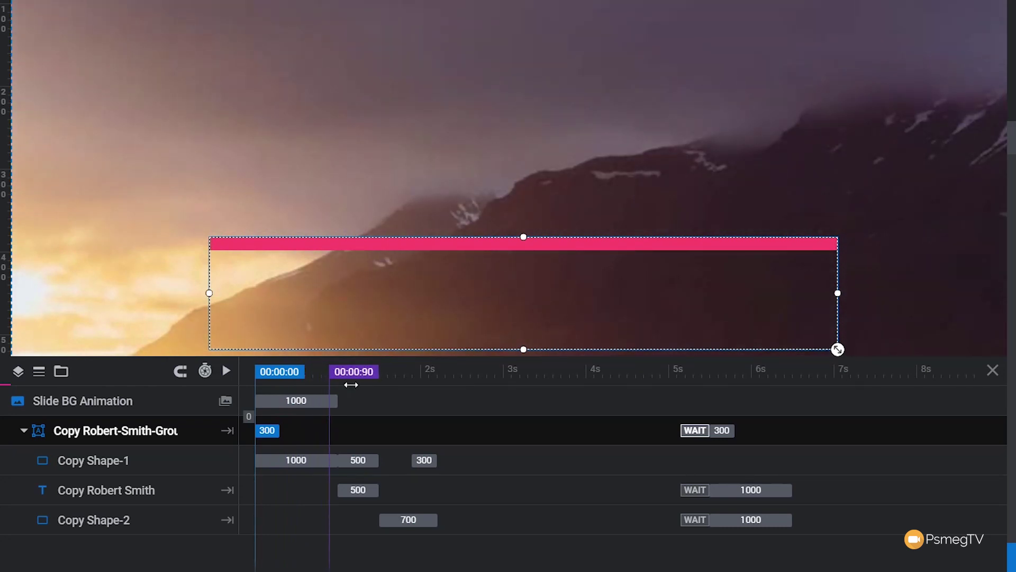
Step: Select the shape and text layers of the group on slide #2 in turn and open the text layer's name for editing
{"action": "left_click", "coordinate": [128, 498]}
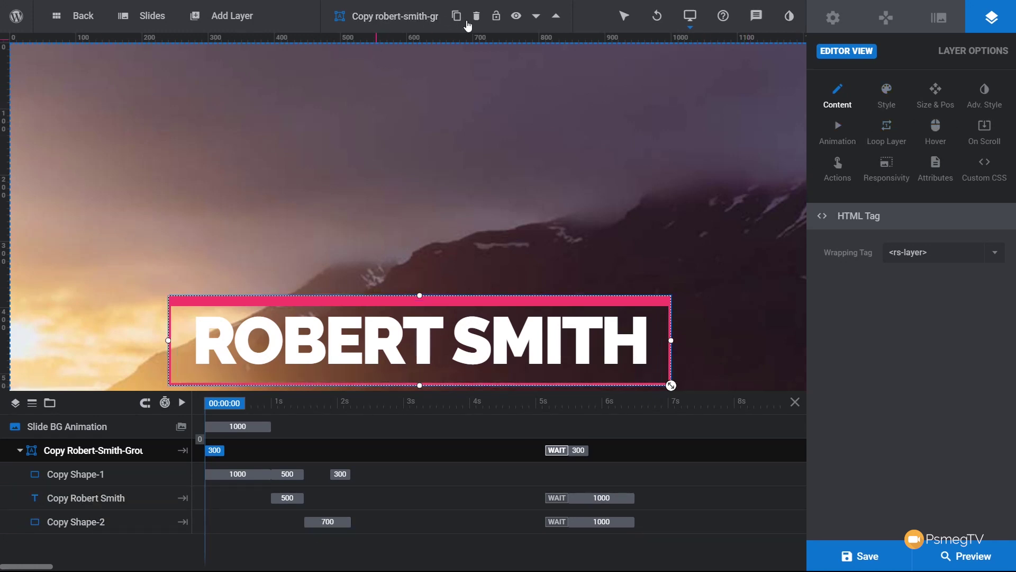
{"action": "left_click", "coordinate": [117, 474]}
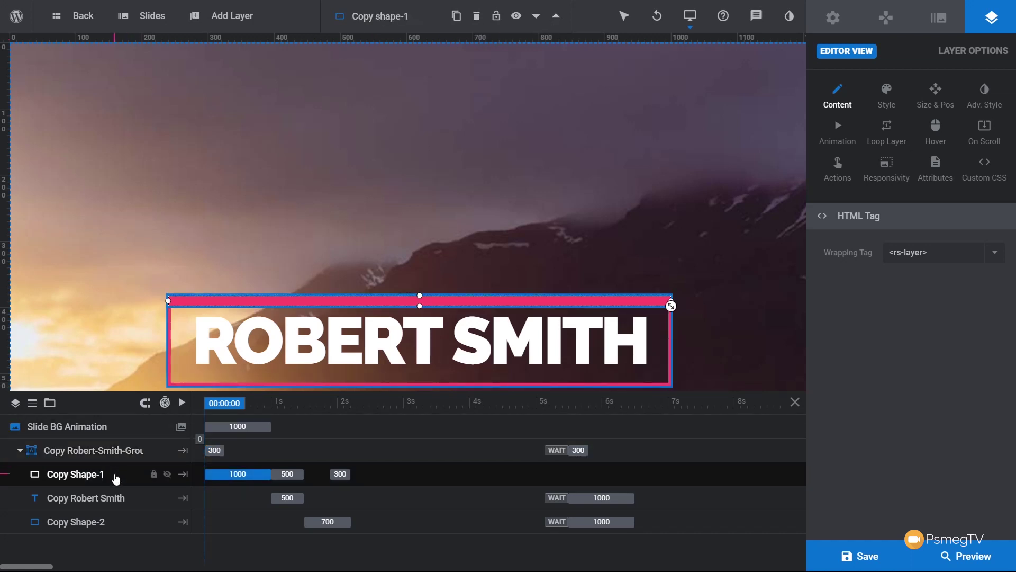
{"action": "left_click", "coordinate": [105, 522]}
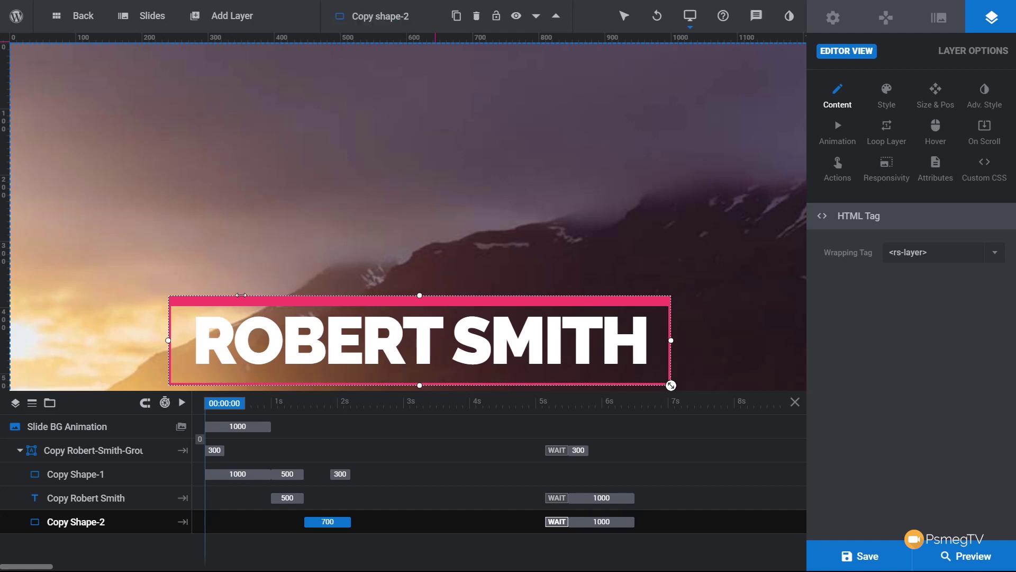
{"action": "left_click", "coordinate": [342, 22]}
{"action": "left_click", "coordinate": [367, 16]}
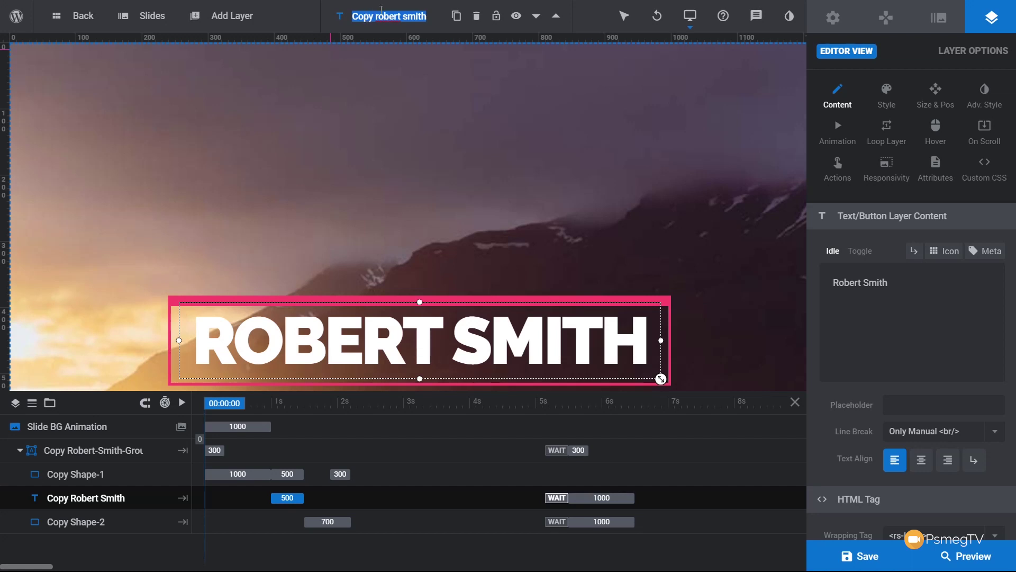
Step: Look through the selected layer's duplicate and lock options and the editor's selection, undo and device view options
{"action": "mouse_move", "coordinate": [454, 24]}
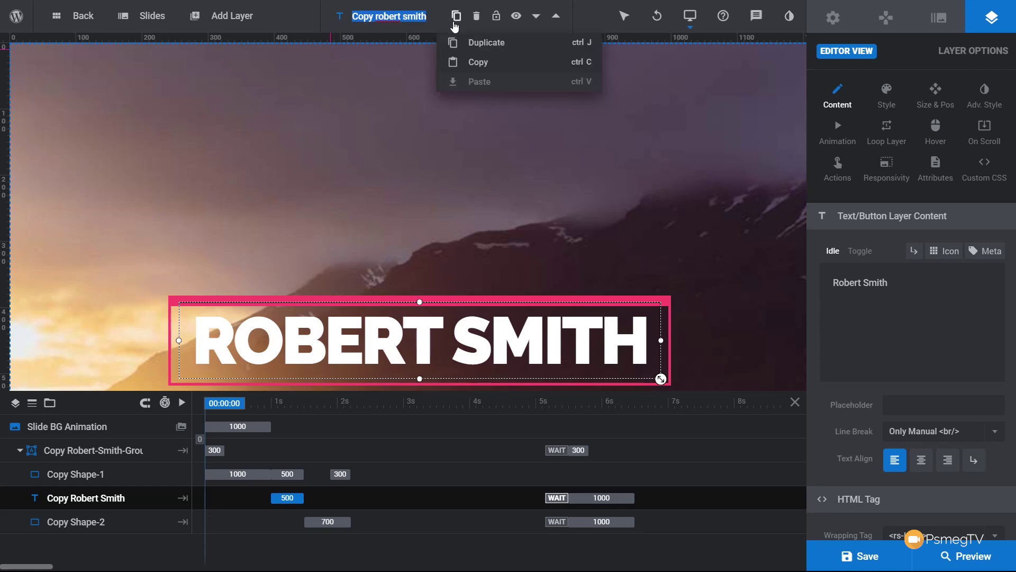
{"action": "mouse_move", "coordinate": [496, 21]}
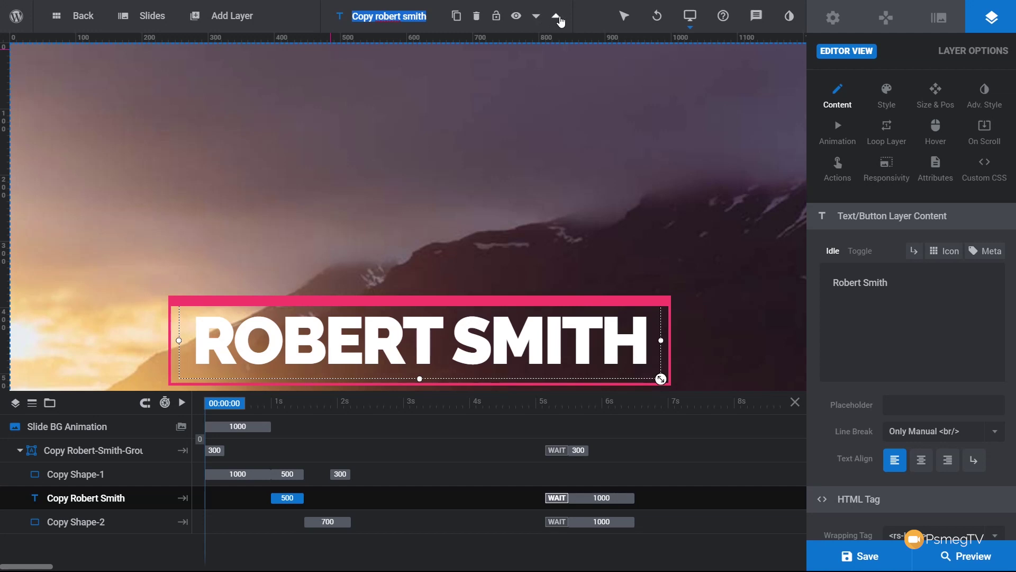
{"action": "mouse_move", "coordinate": [628, 17]}
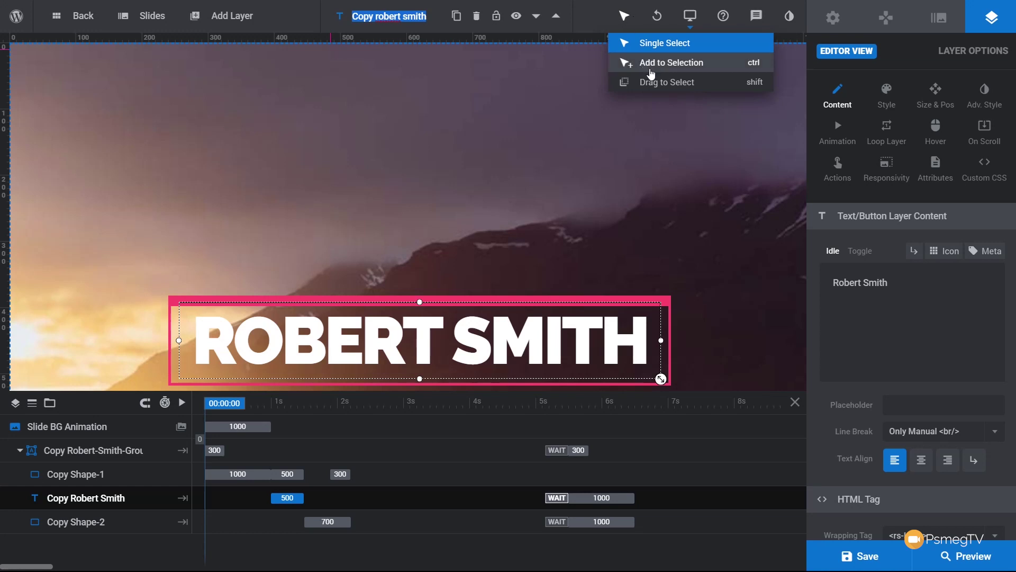
{"action": "mouse_move", "coordinate": [659, 23]}
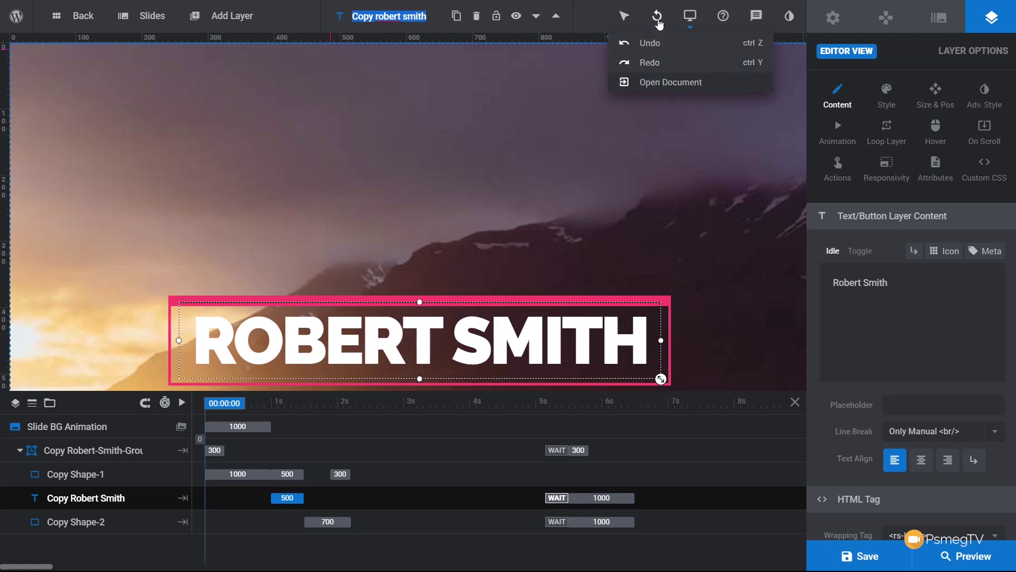
{"action": "mouse_move", "coordinate": [694, 17]}
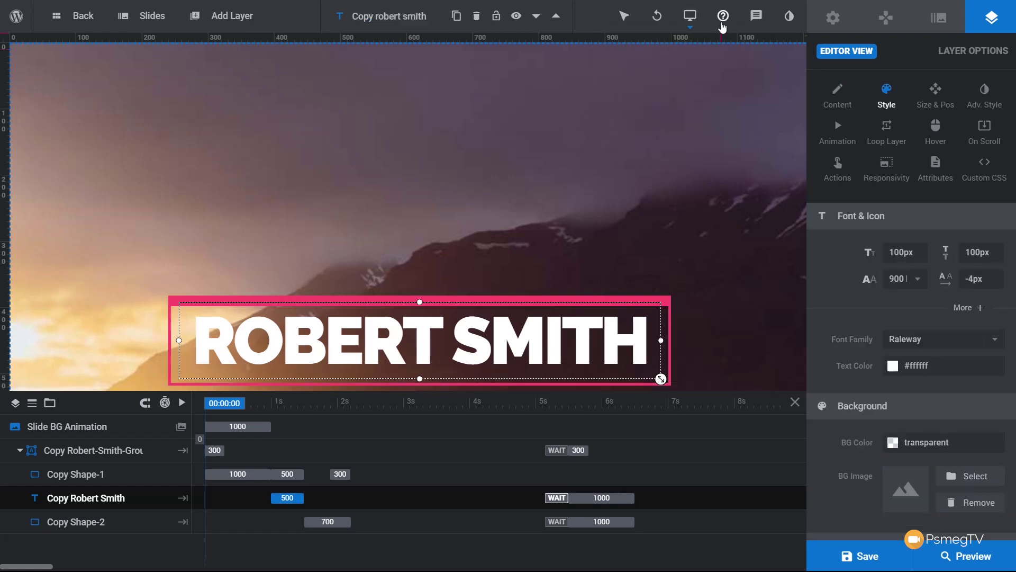
Step: Turn help mode on and off, and open and dismiss the guided tooltips
{"action": "left_click", "coordinate": [723, 25]}
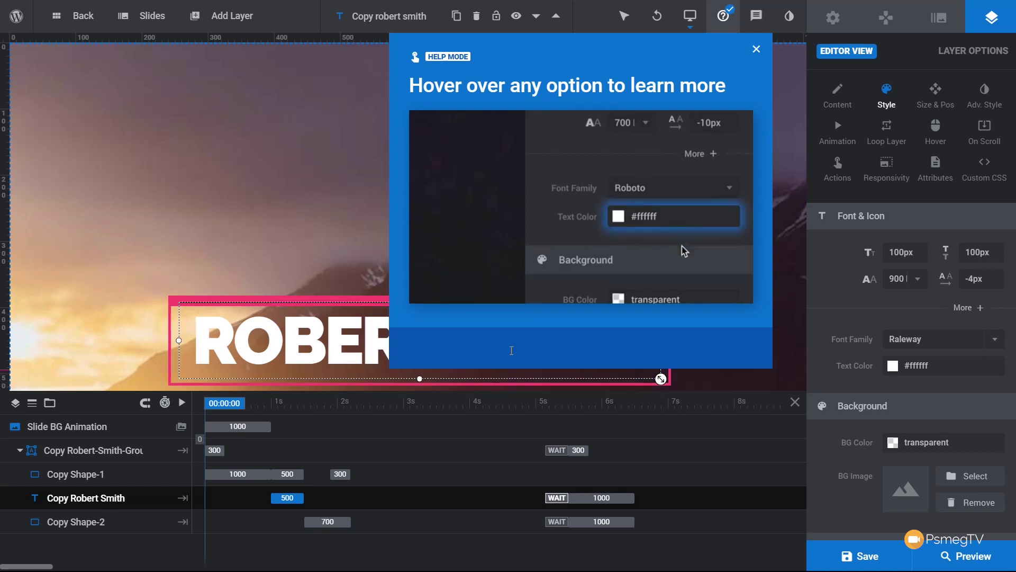
{"action": "left_click", "coordinate": [723, 15]}
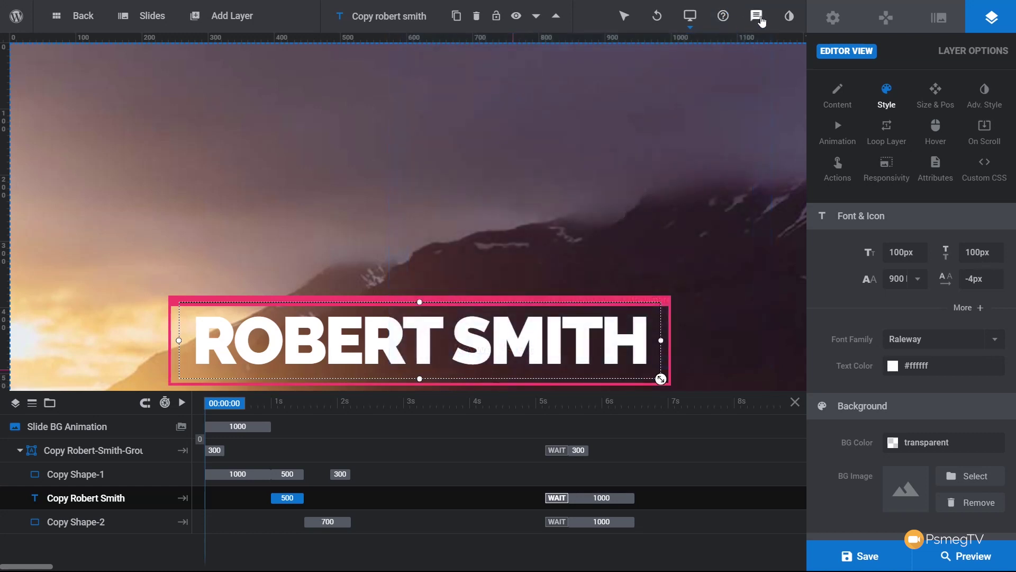
{"action": "left_click", "coordinate": [757, 16]}
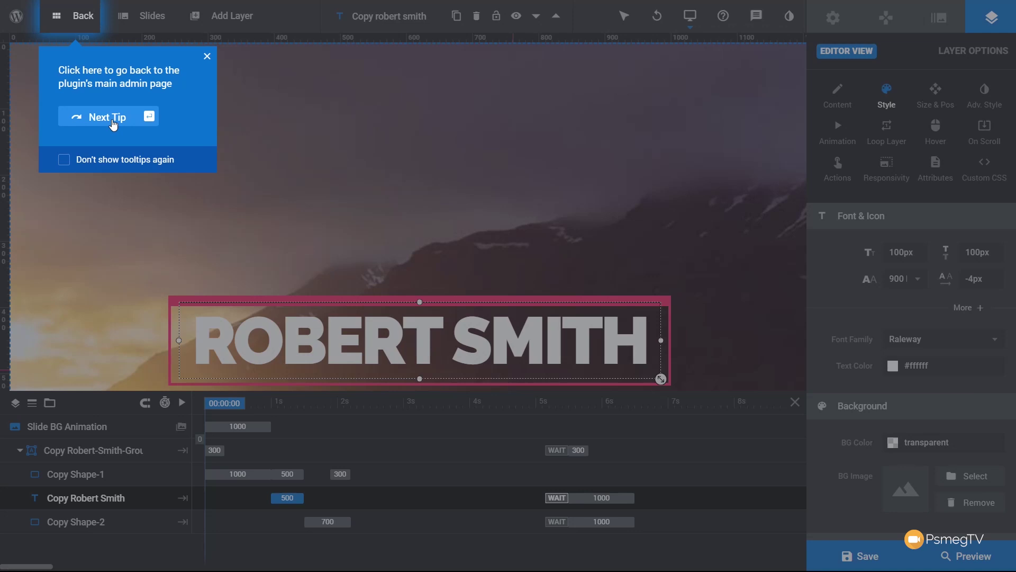
{"action": "left_click", "coordinate": [207, 58]}
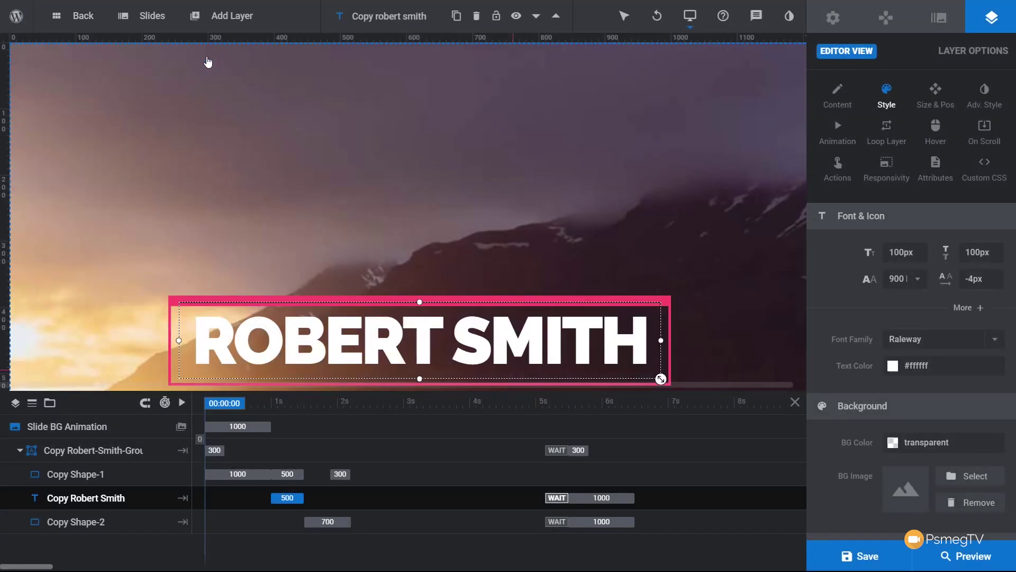
Step: Try the condensed handwritten headline quick style on the name text layer, undo it and leave the quick styles
{"action": "left_click", "coordinate": [788, 17]}
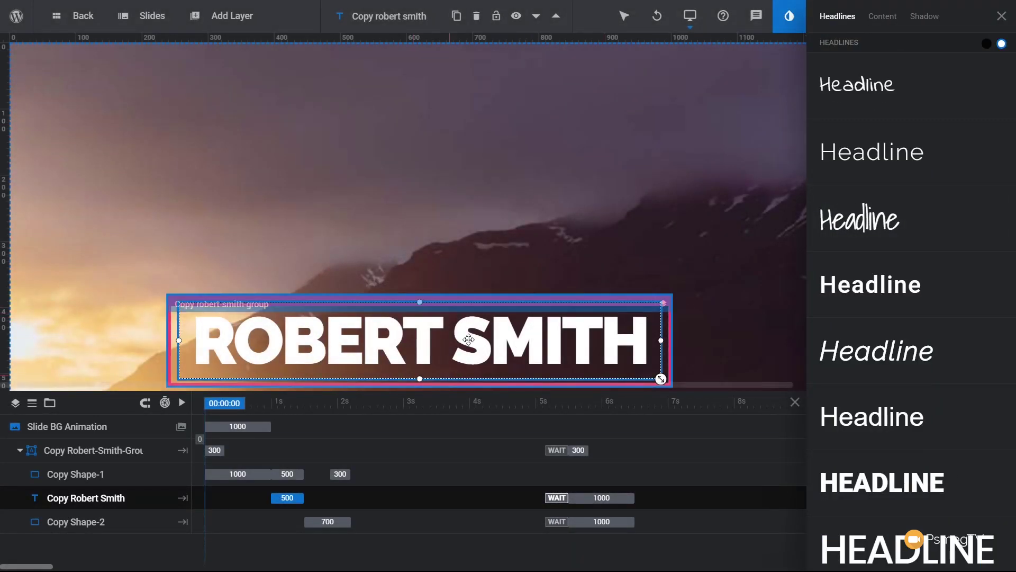
{"action": "left_click", "coordinate": [883, 229]}
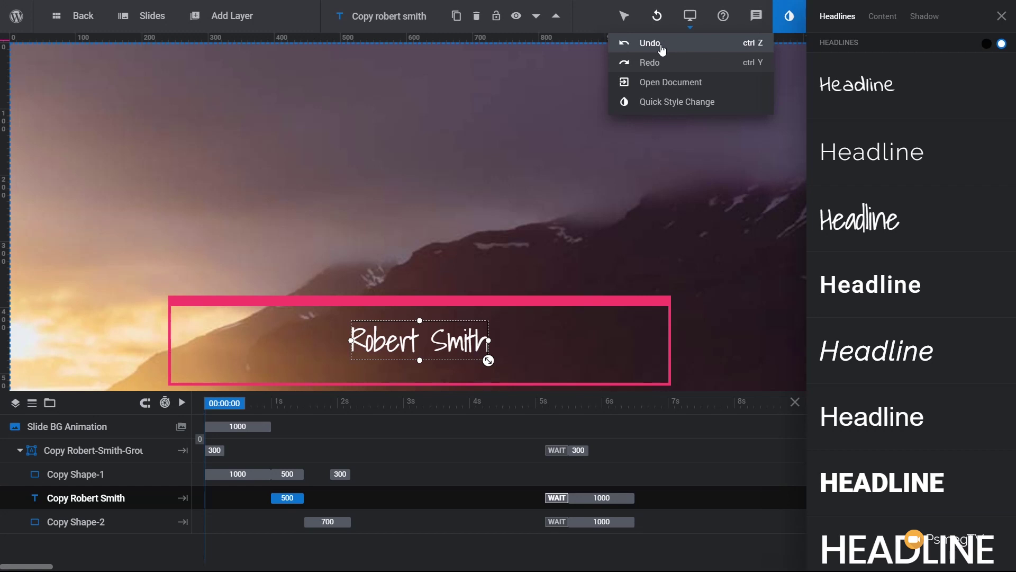
{"action": "left_click", "coordinate": [650, 42]}
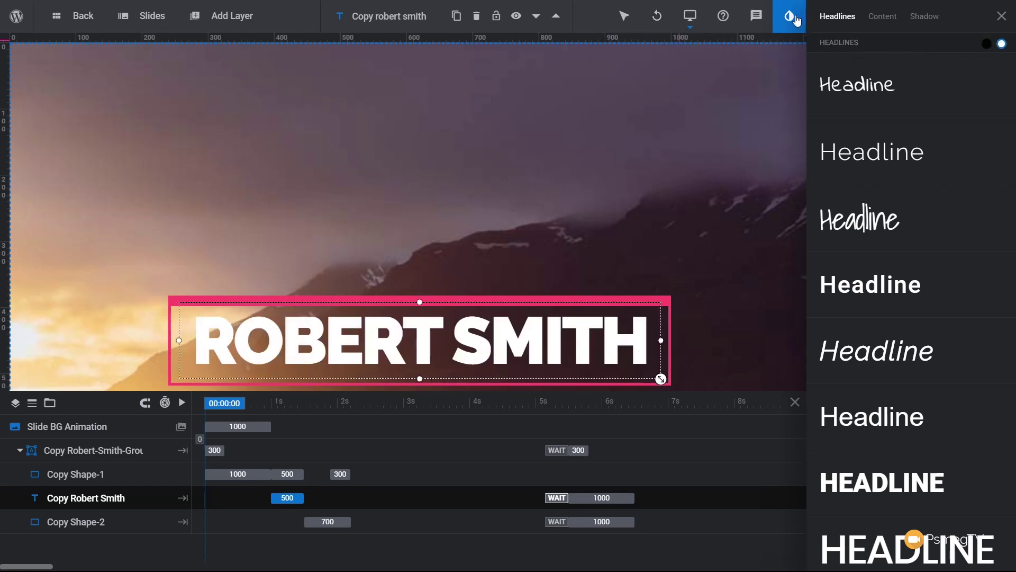
{"action": "left_click", "coordinate": [1002, 16]}
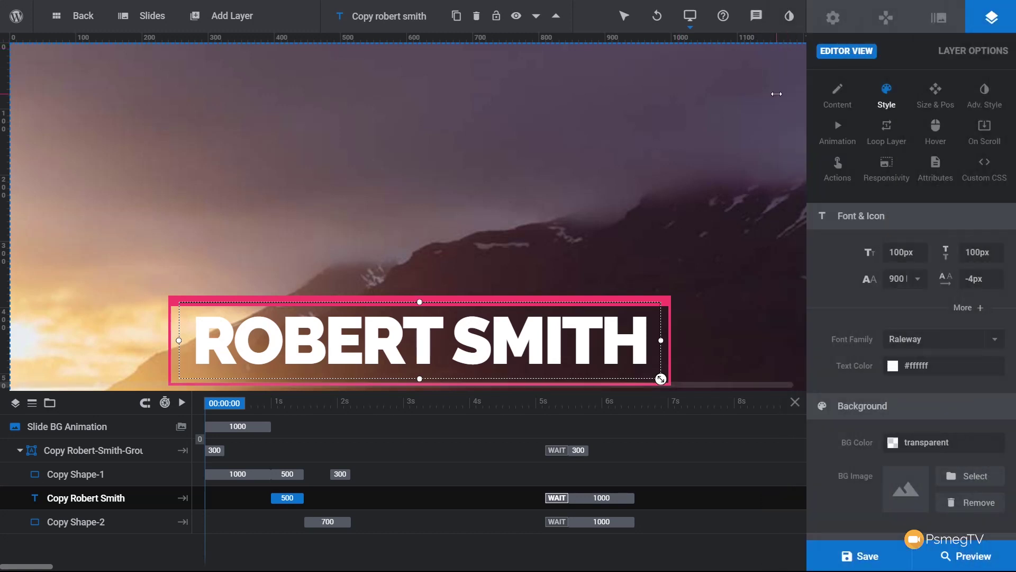
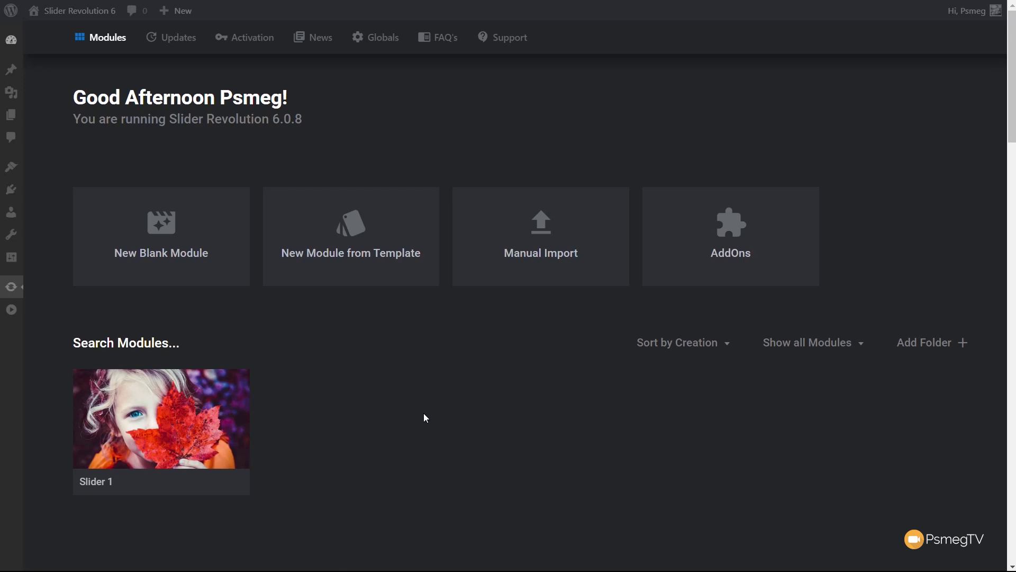
Step: Browse the Hero module templates and view the online preview of the Classic Cars Evolution template
{"action": "left_click", "coordinate": [367, 263]}
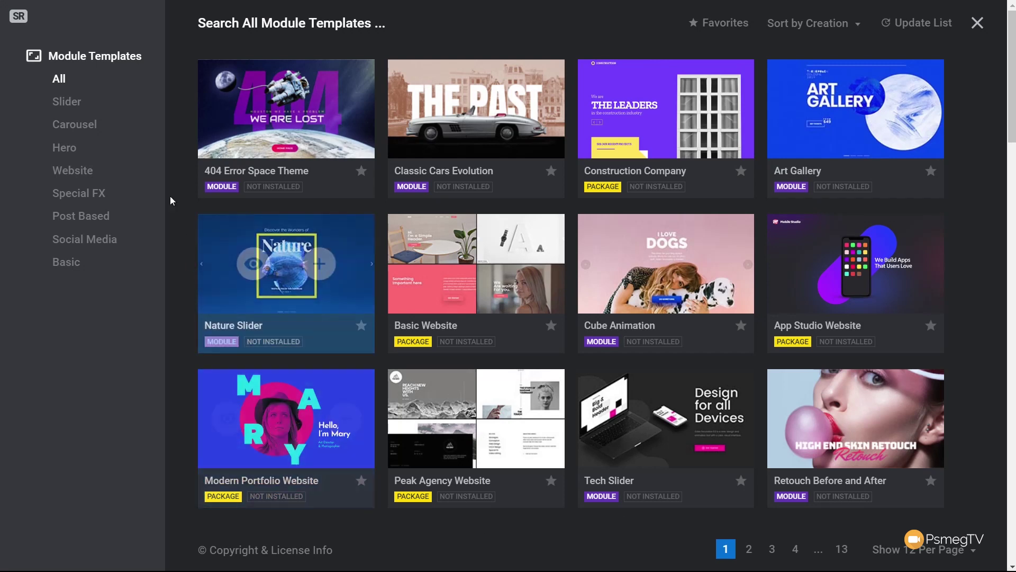
{"action": "left_click", "coordinate": [70, 154]}
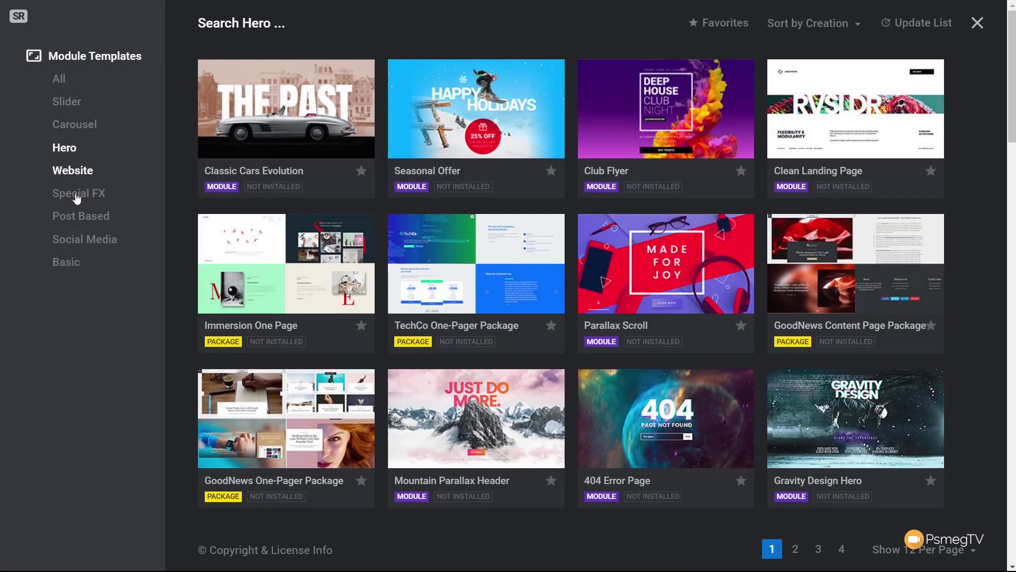
{"action": "mouse_move", "coordinate": [265, 119]}
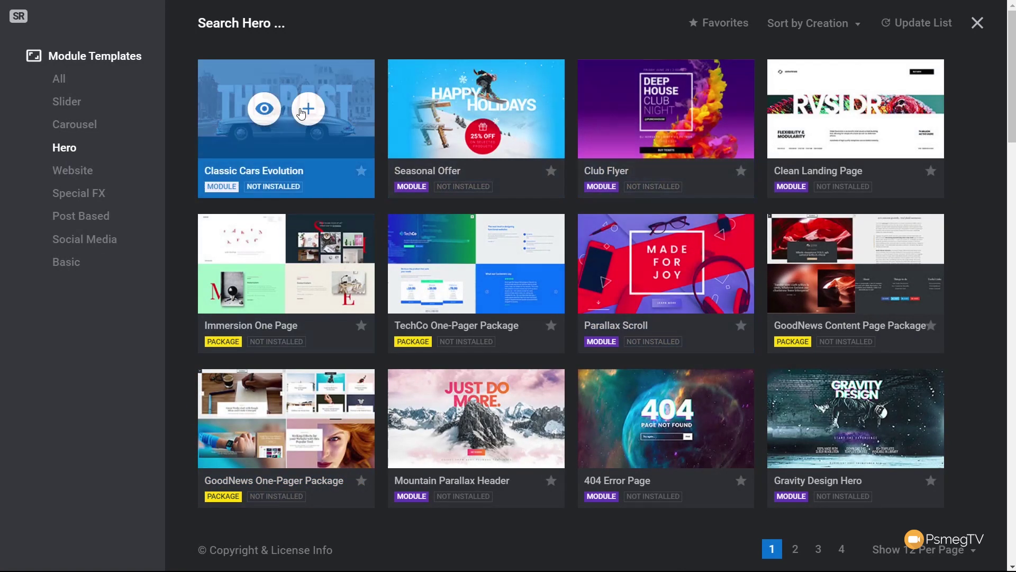
{"action": "left_click", "coordinate": [267, 109]}
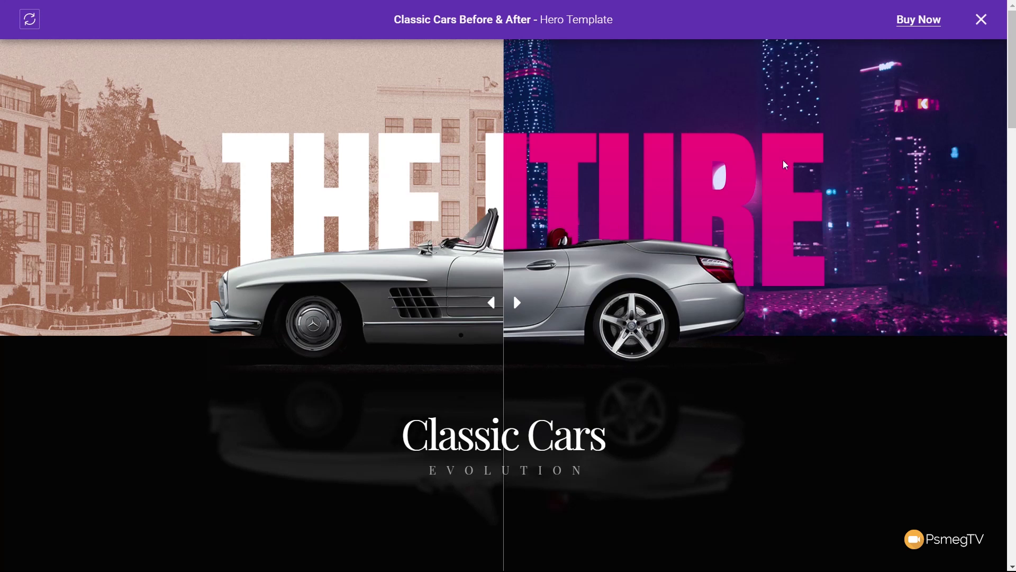
{"action": "left_click", "coordinate": [987, 24]}
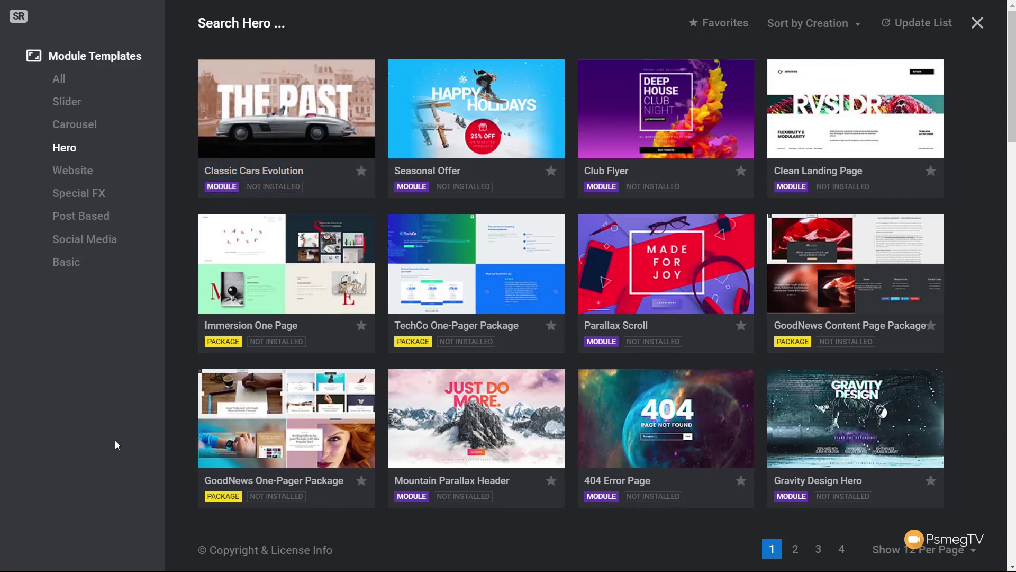
Step: Install the Web Product Dark template from the Basic module templates
{"action": "left_click", "coordinate": [66, 264]}
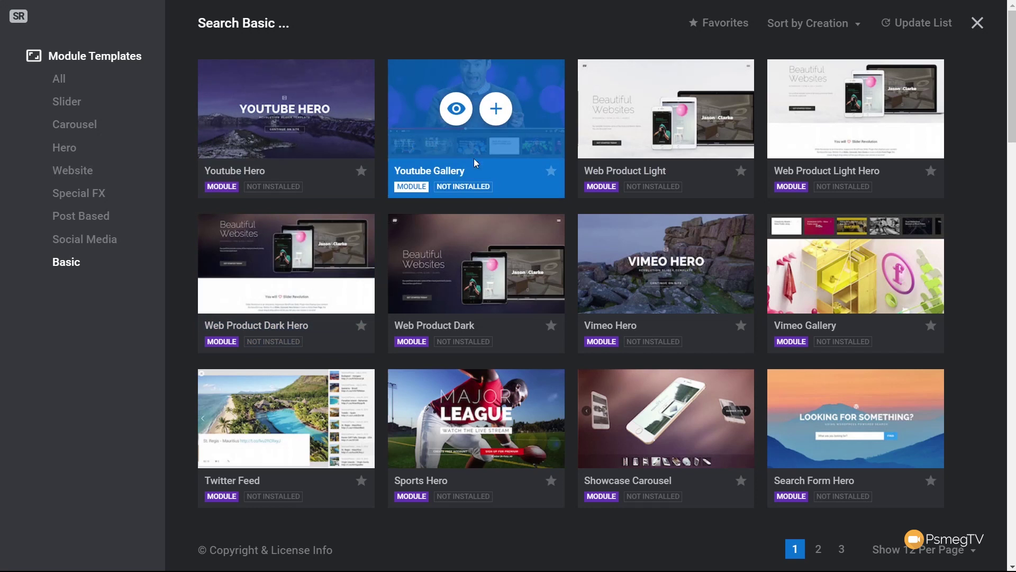
{"action": "mouse_move", "coordinate": [627, 127]}
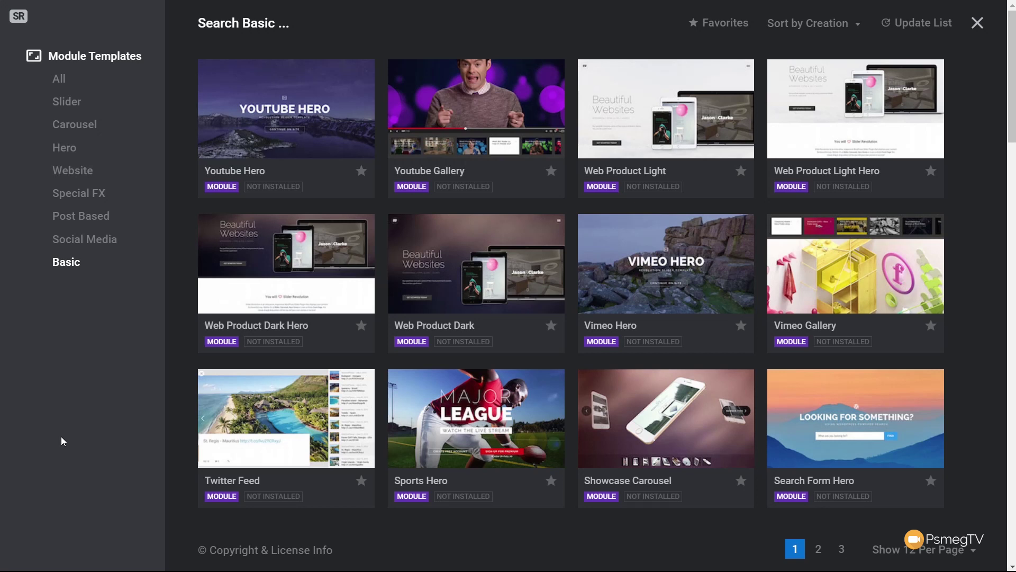
{"action": "mouse_move", "coordinate": [461, 282]}
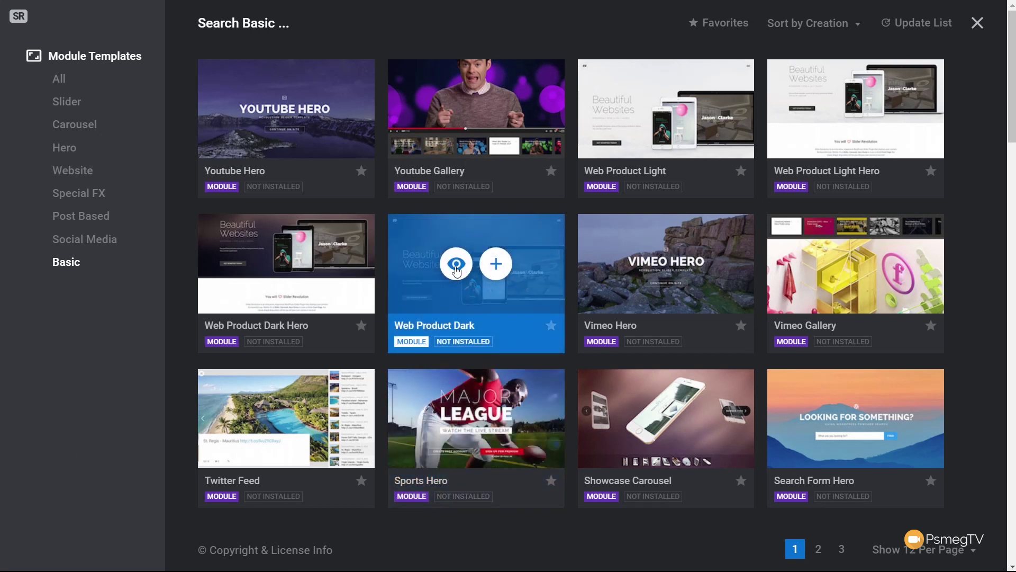
{"action": "mouse_move", "coordinate": [494, 272]}
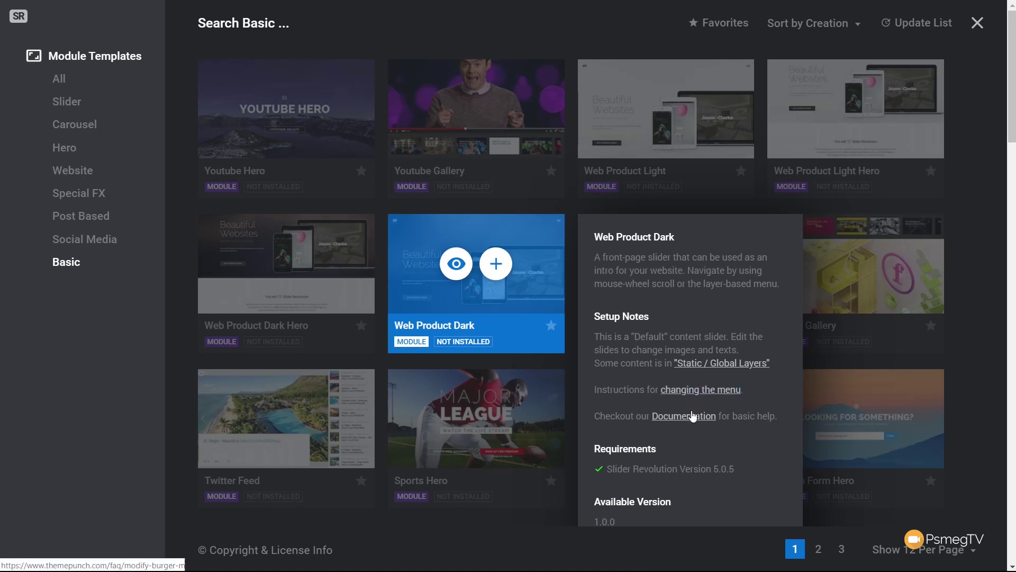
{"action": "scroll", "coordinate": [696, 443], "scroll_direction": "down", "scroll_amount": 2}
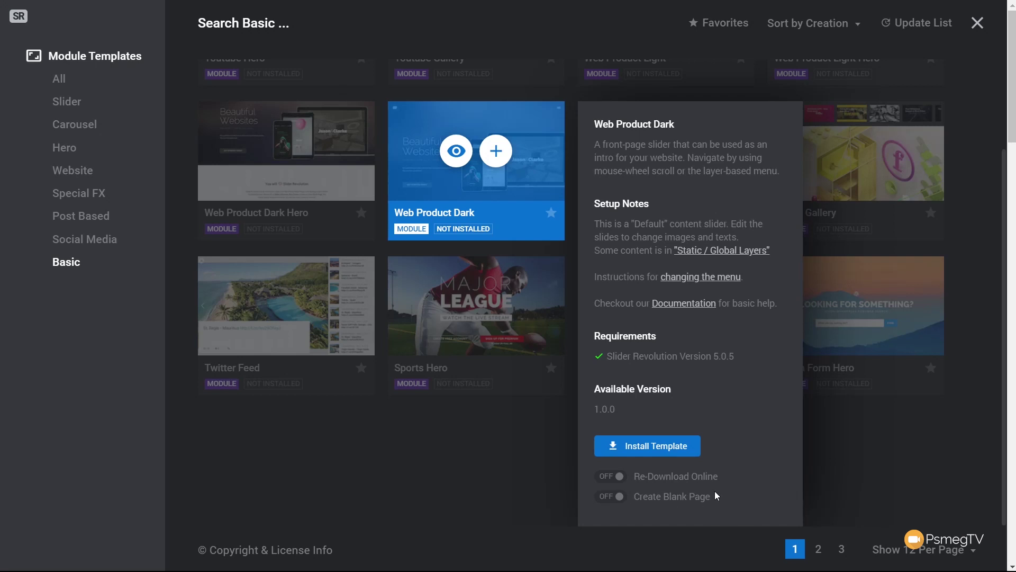
{"action": "left_click", "coordinate": [648, 449]}
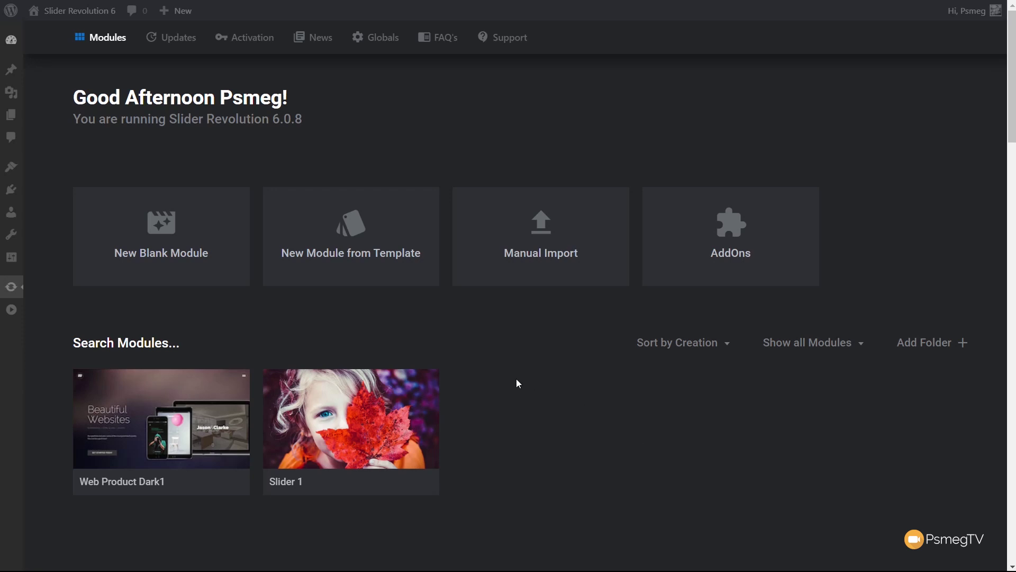
Step: Try to rename the Web Product Dark1 module as Product Slider
{"action": "mouse_move", "coordinate": [204, 451]}
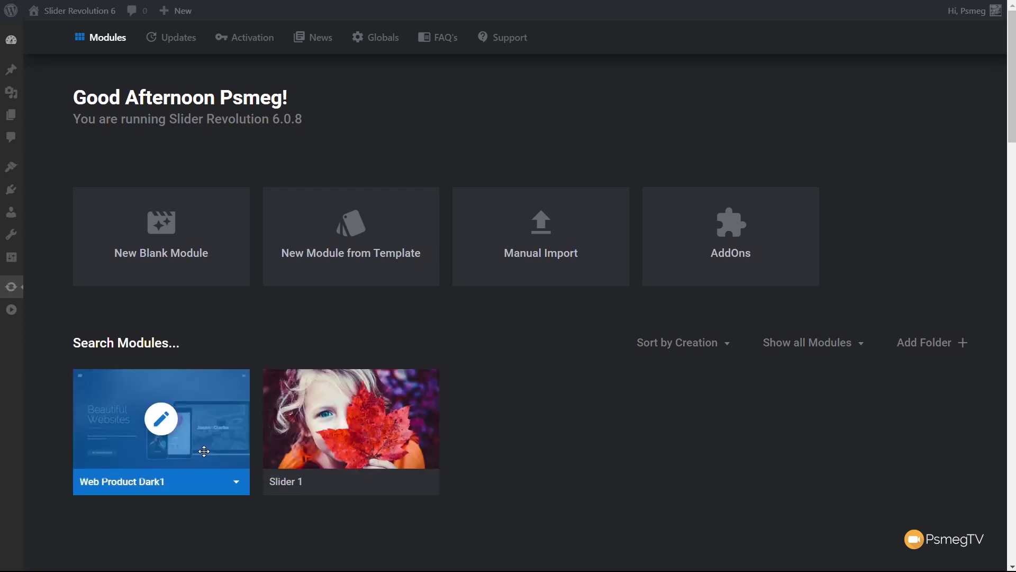
{"action": "left_click", "coordinate": [236, 483]}
{"action": "left_click", "coordinate": [185, 540]}
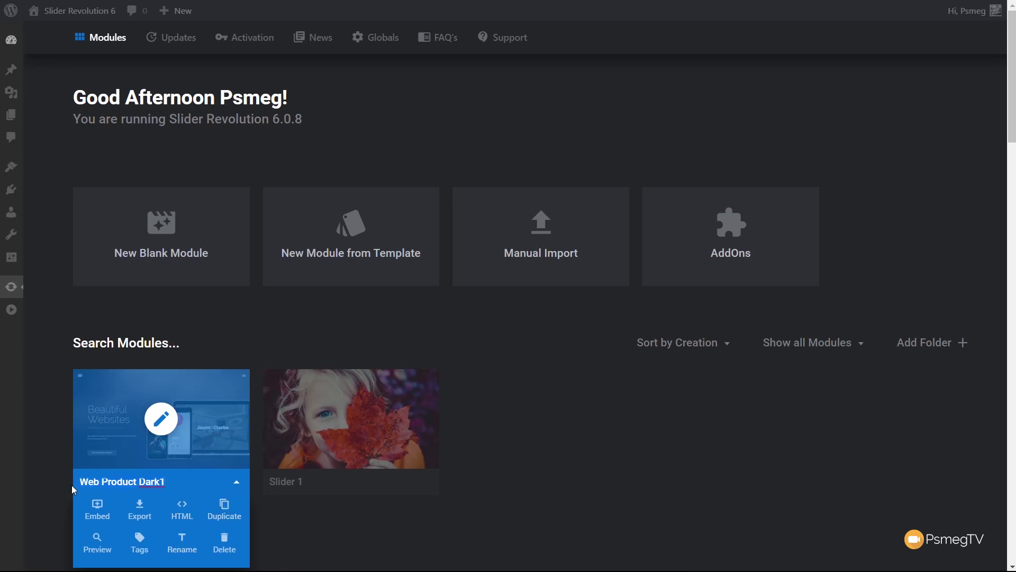
{"action": "key", "text": "ctrl+a"}
{"action": "key", "text": "BackSpace"}
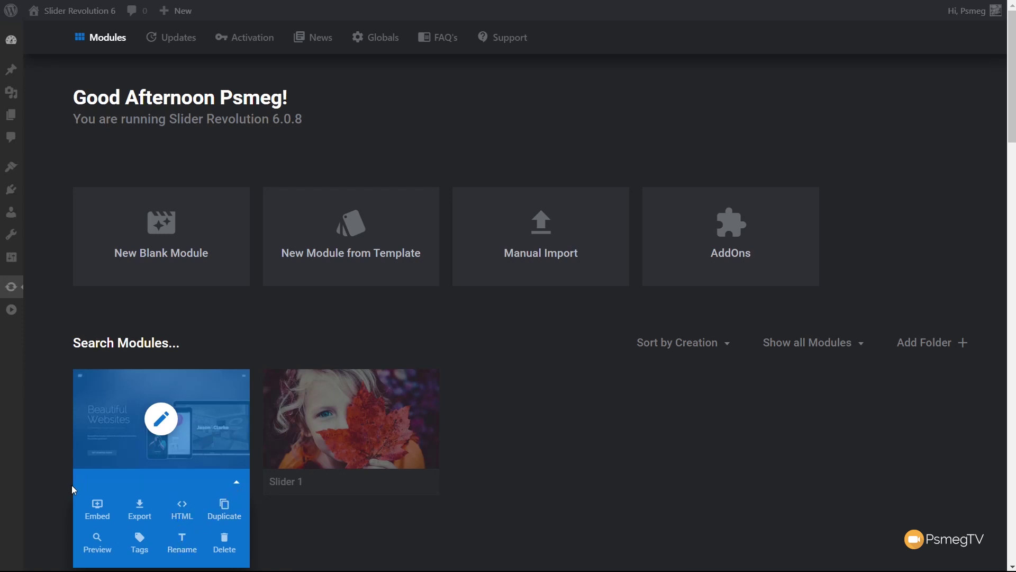
{"action": "type", "text": "Product Slider"}
Step: Open the Web Product Dark1 module in the editor with a collapsed timeline and preview the module
{"action": "left_click", "coordinate": [164, 429]}
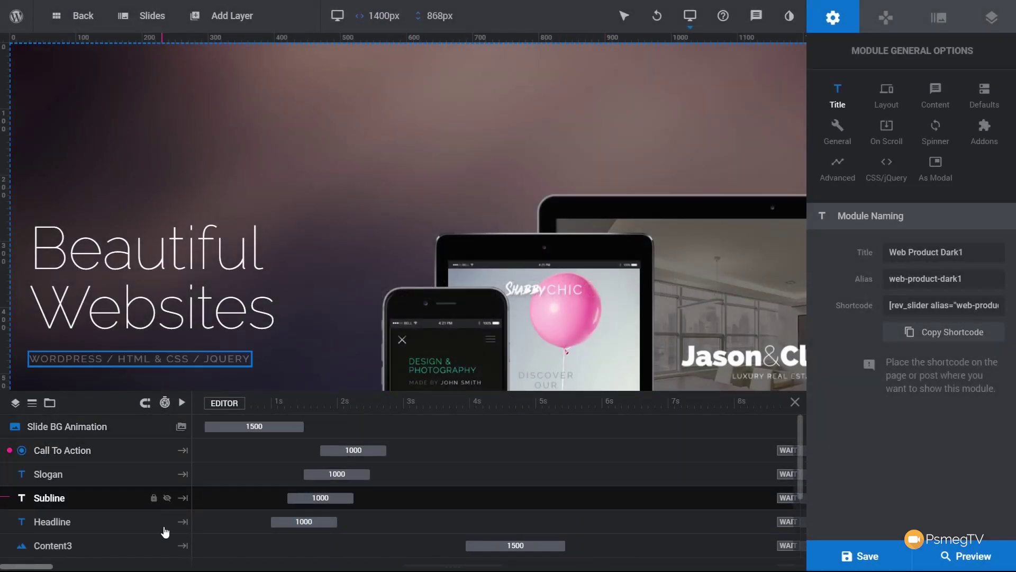
{"action": "left_click", "coordinate": [795, 401]}
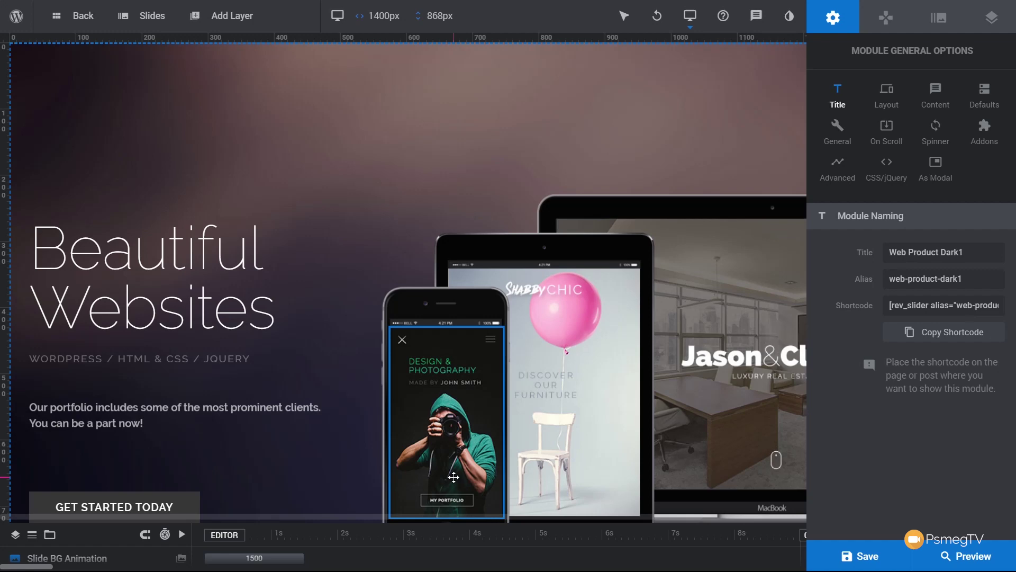
{"action": "left_click", "coordinate": [960, 562]}
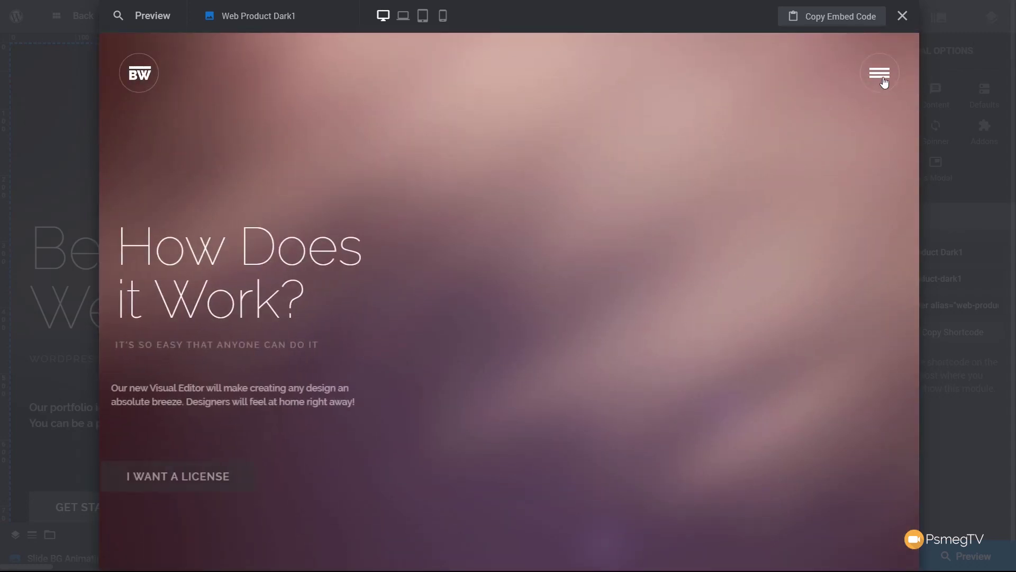
Step: Open the navigation menu within the module preview and close the preview
{"action": "left_click", "coordinate": [881, 74]}
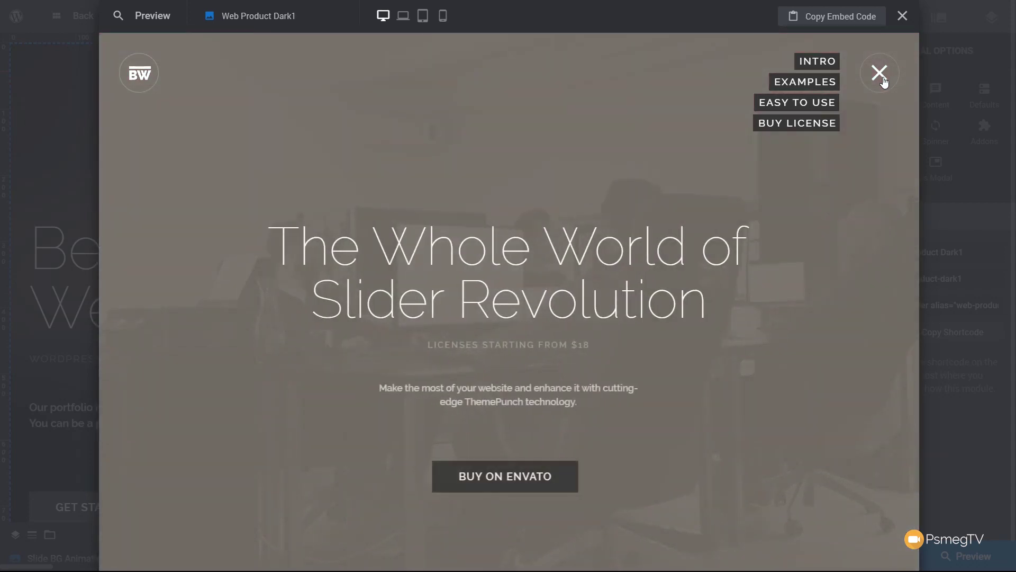
{"action": "left_click", "coordinate": [903, 16]}
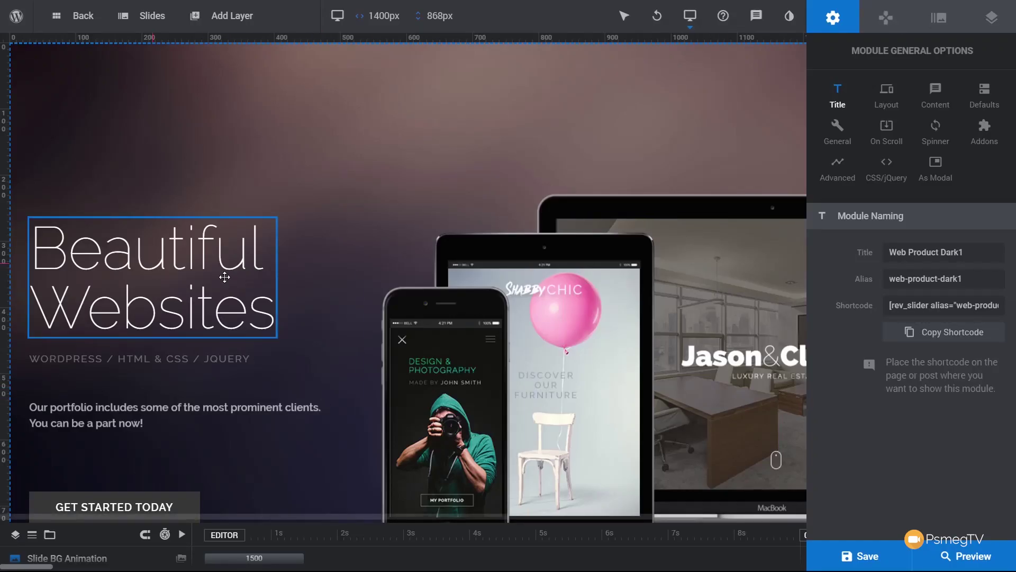
Step: Change the first word of the slide's Headline layer to "Fantastic"
{"action": "left_click", "coordinate": [212, 261]}
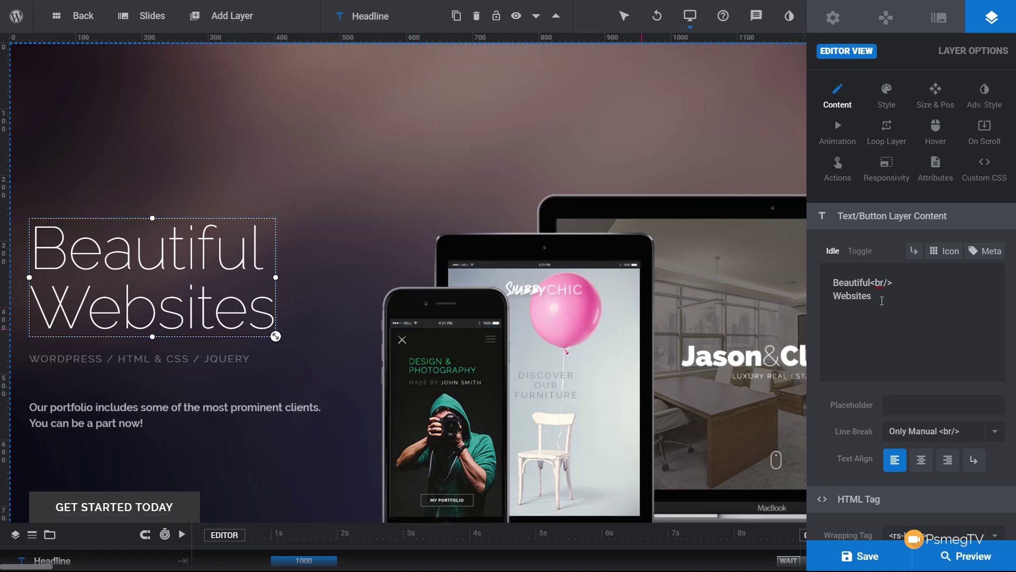
{"action": "left_click", "coordinate": [831, 281]}
{"action": "left_click_drag", "start_coordinate": [833, 282], "coordinate": [872, 278]}
{"action": "type", "text": "Fantastic"}
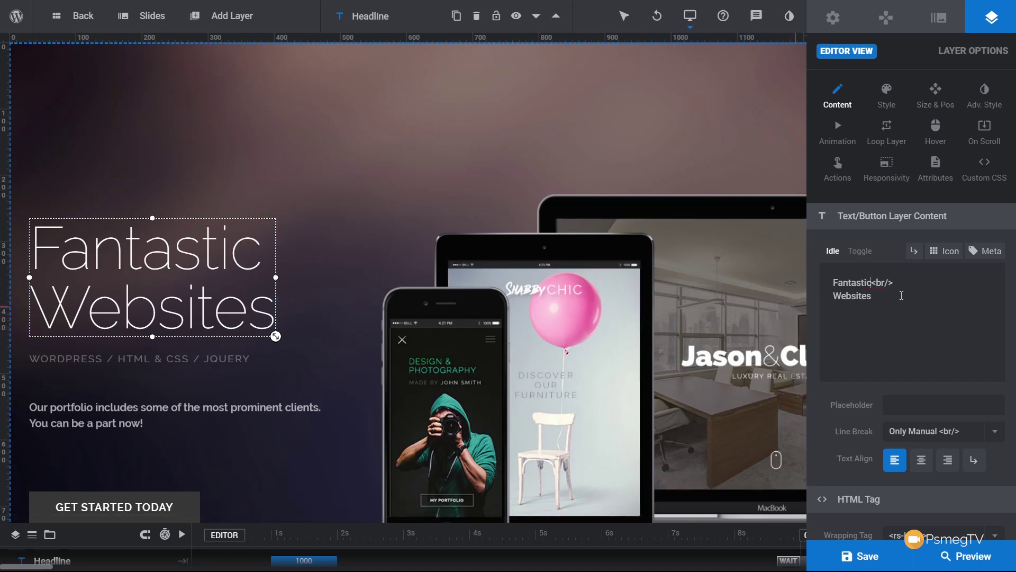
Step: Try centre and right text alignment on the Headline layer and restore left alignment
{"action": "left_click", "coordinate": [922, 460]}
{"action": "left_click", "coordinate": [950, 464]}
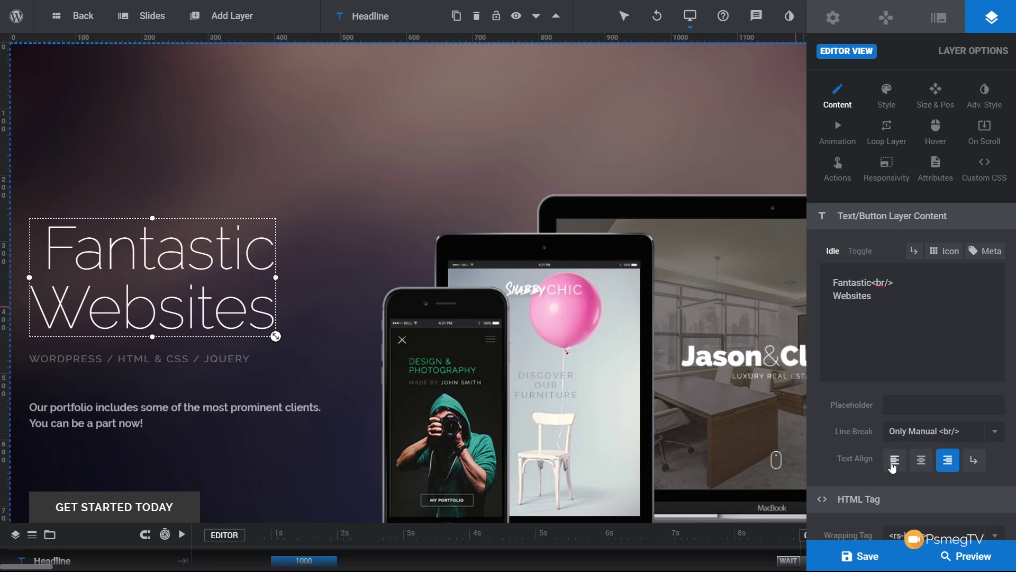
{"action": "left_click", "coordinate": [895, 461]}
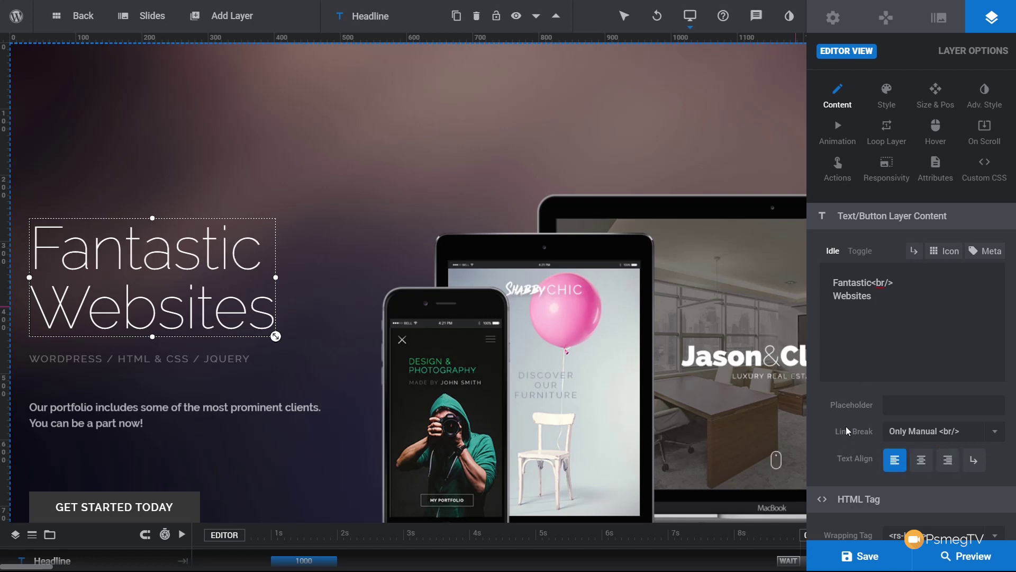
Step: Examine the Headline layer's HTML wrapping tag and its Toggle content options
{"action": "scroll", "coordinate": [868, 477], "scroll_direction": "down", "scroll_amount": 1}
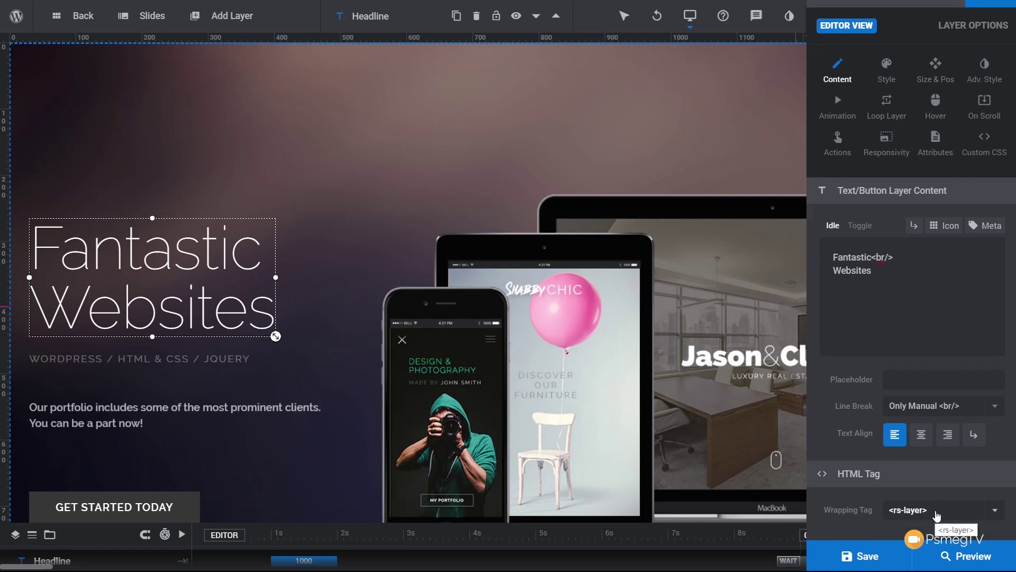
{"action": "scroll", "coordinate": [921, 349], "scroll_direction": "up", "scroll_amount": 1}
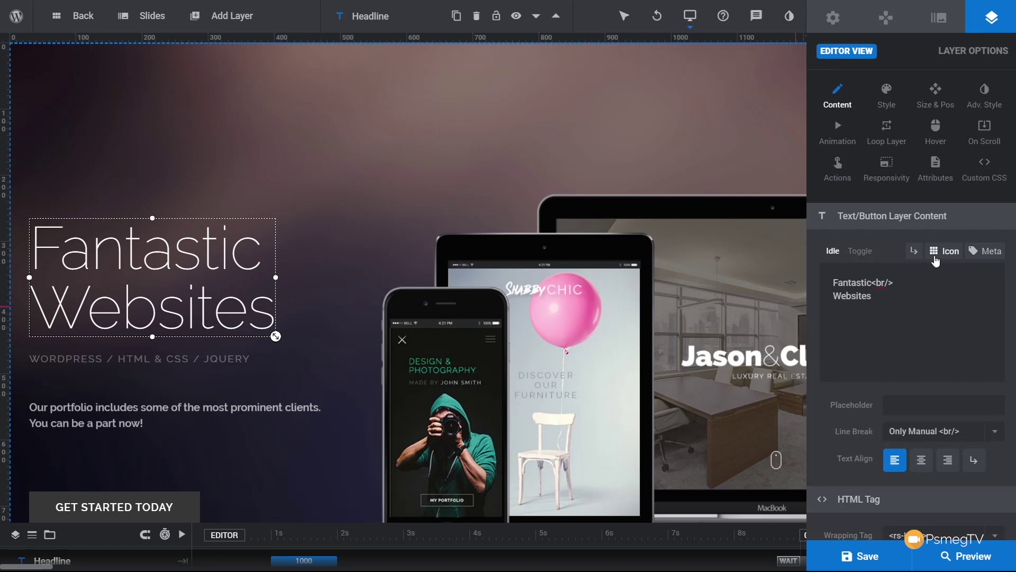
{"action": "left_click", "coordinate": [859, 253]}
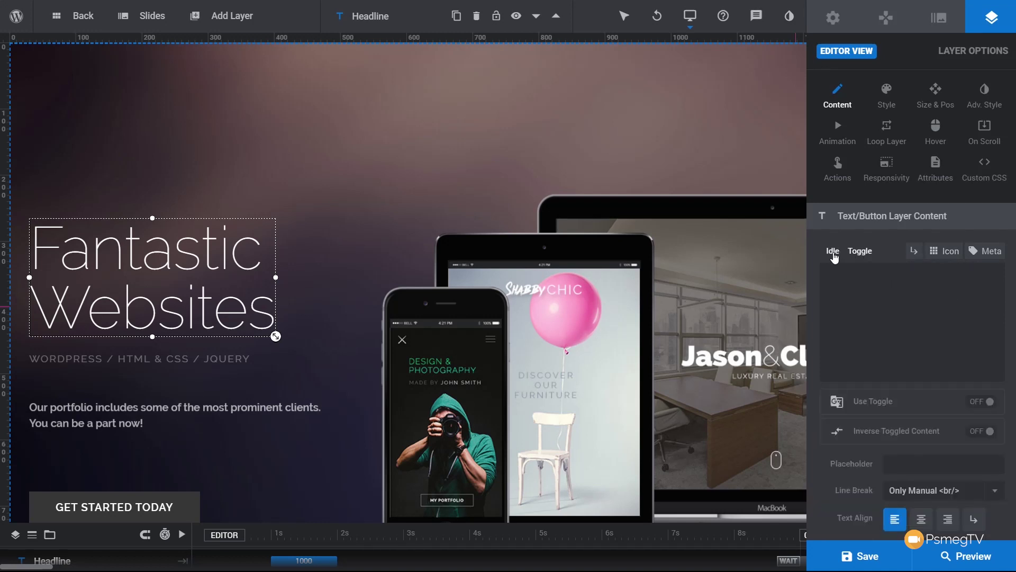
{"action": "left_click", "coordinate": [834, 252]}
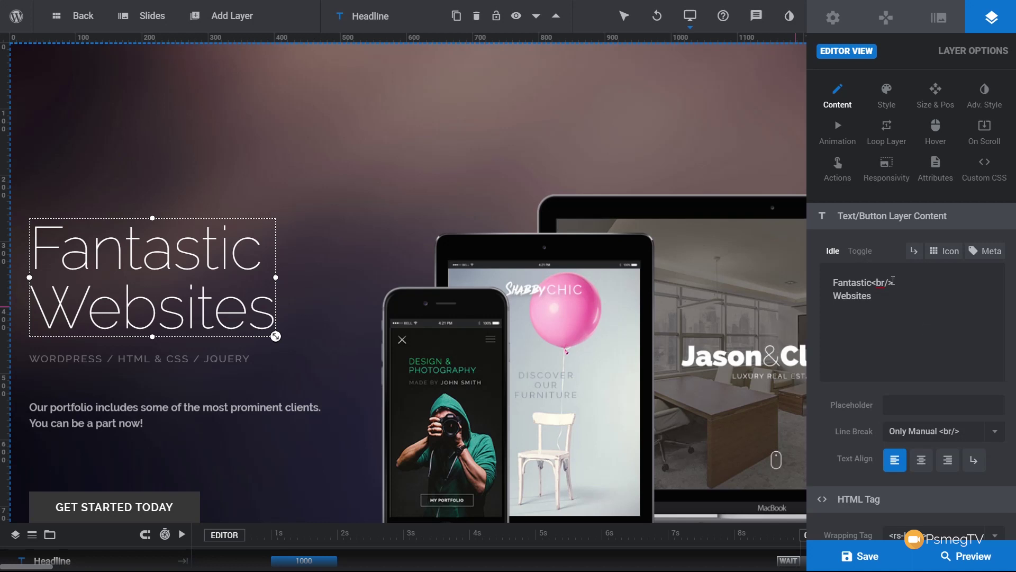
Step: Open the actions of the Get Started Today button, check its trigger memory options and select its Jump to Slide action
{"action": "scroll", "coordinate": [303, 383], "scroll_direction": "down", "scroll_amount": 2}
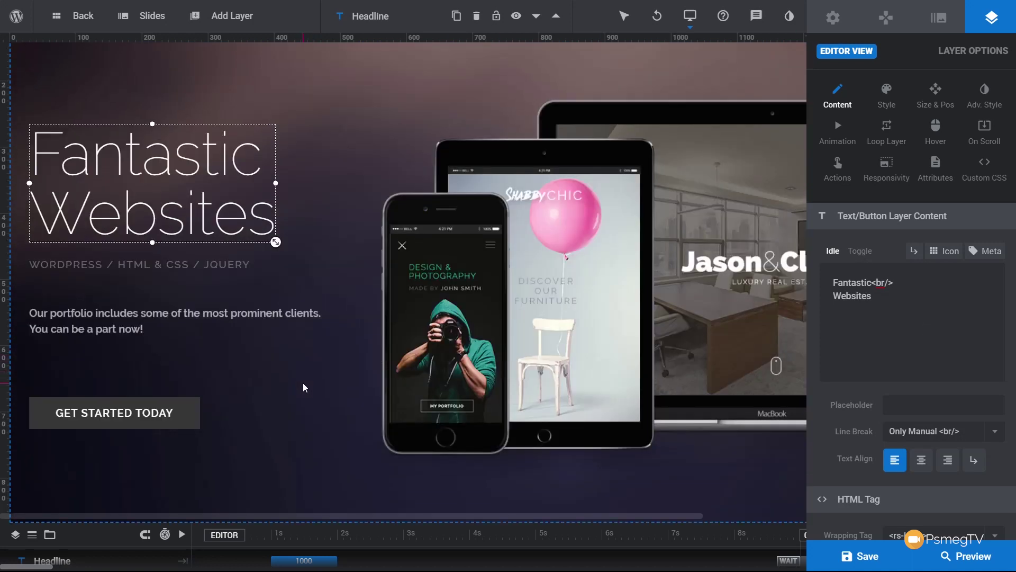
{"action": "left_click", "coordinate": [108, 419]}
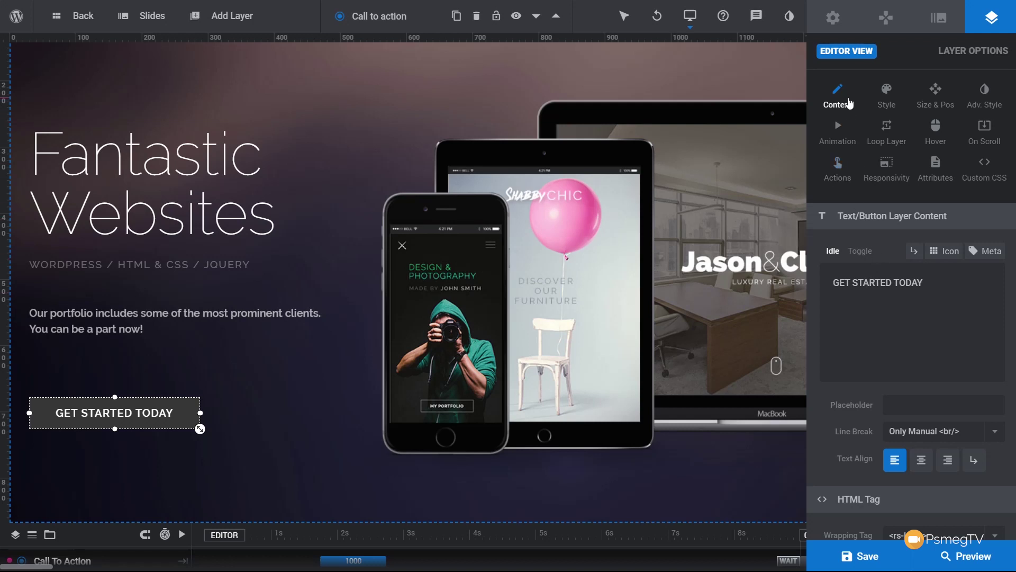
{"action": "left_click", "coordinate": [884, 100]}
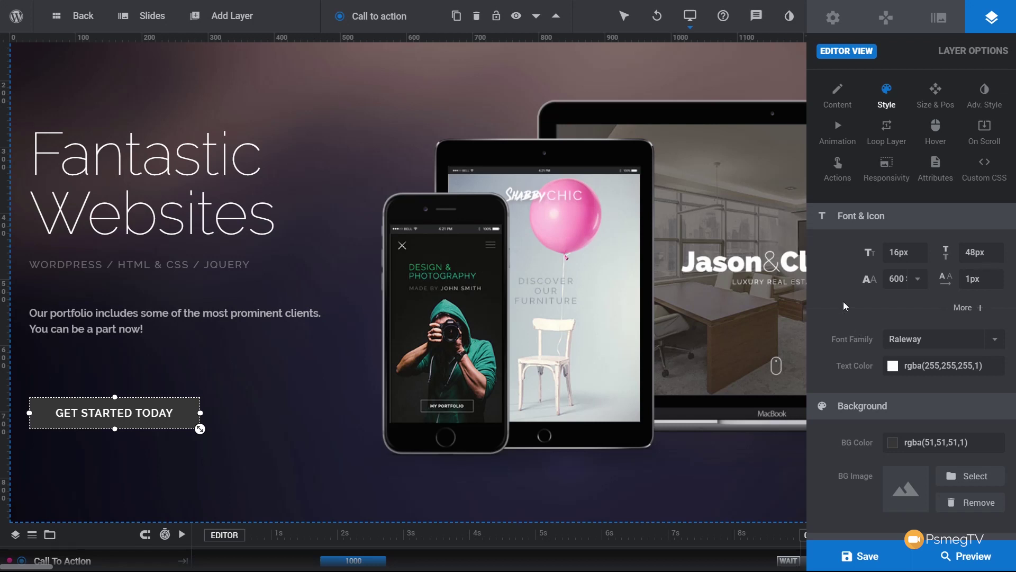
{"action": "left_click", "coordinate": [847, 177]}
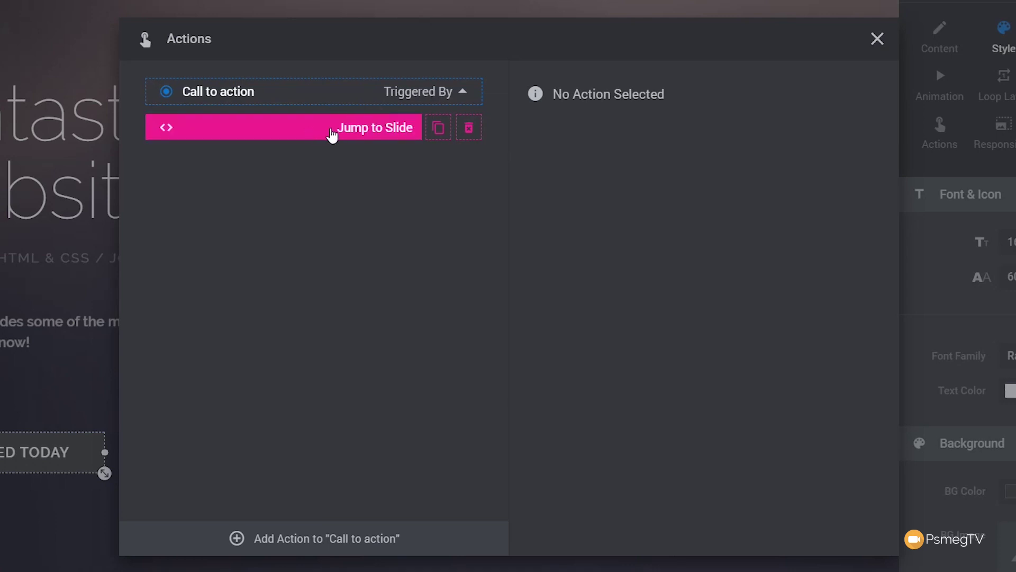
{"action": "left_click", "coordinate": [414, 101]}
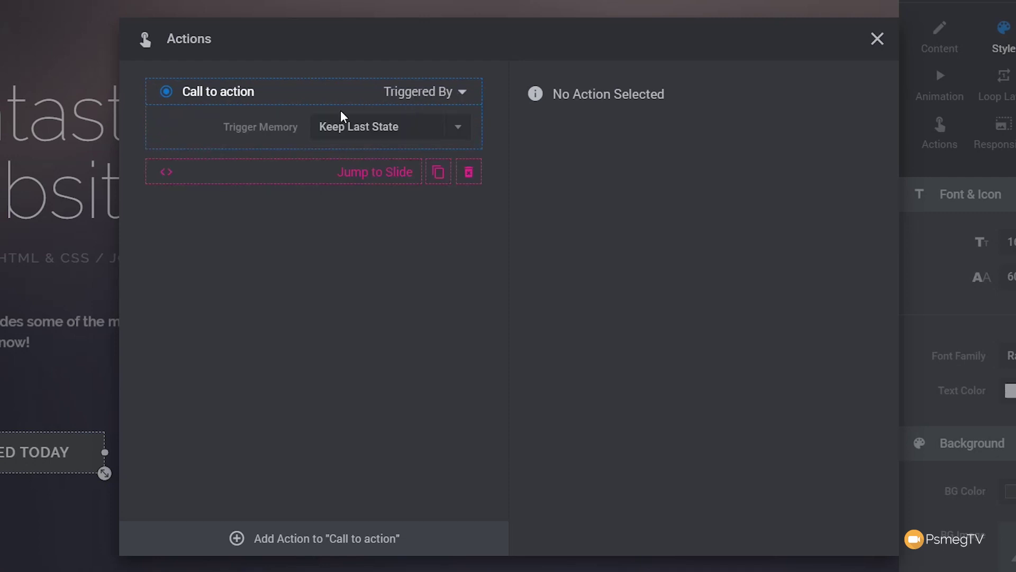
{"action": "left_click", "coordinate": [460, 128]}
{"action": "left_click", "coordinate": [345, 130]}
{"action": "left_click", "coordinate": [343, 182]}
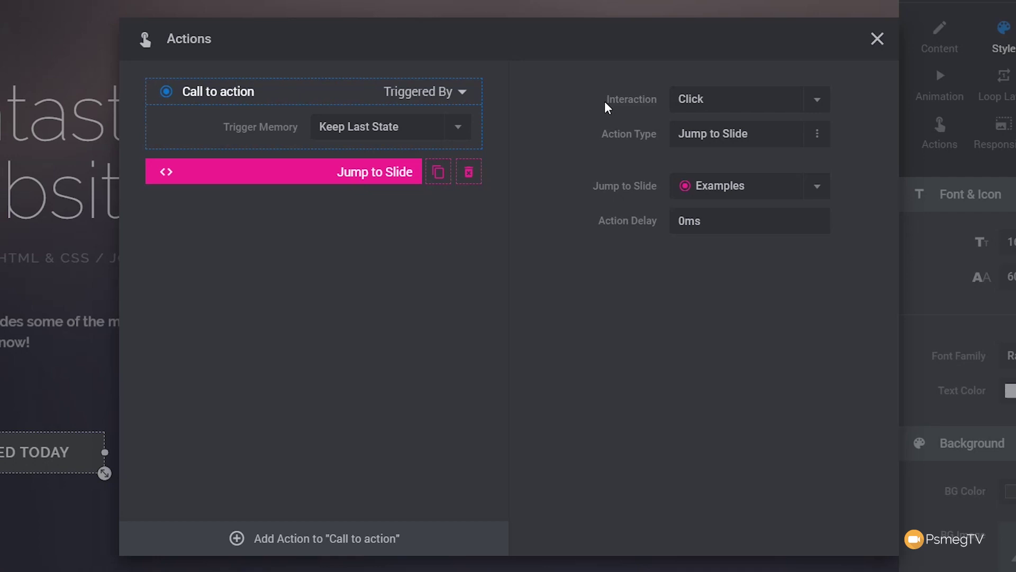
{"action": "left_click", "coordinate": [737, 139]}
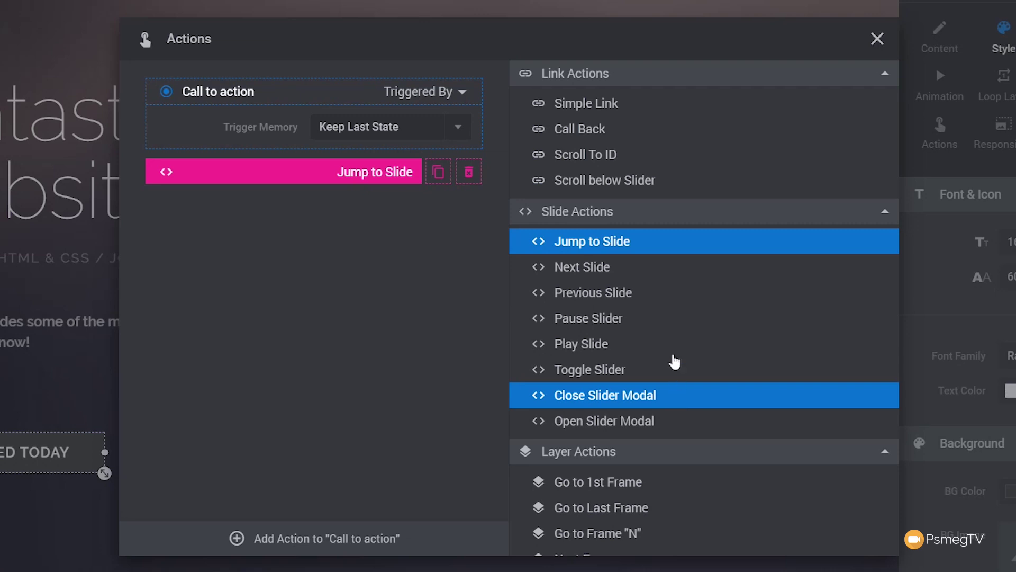
{"action": "left_click", "coordinate": [612, 110]}
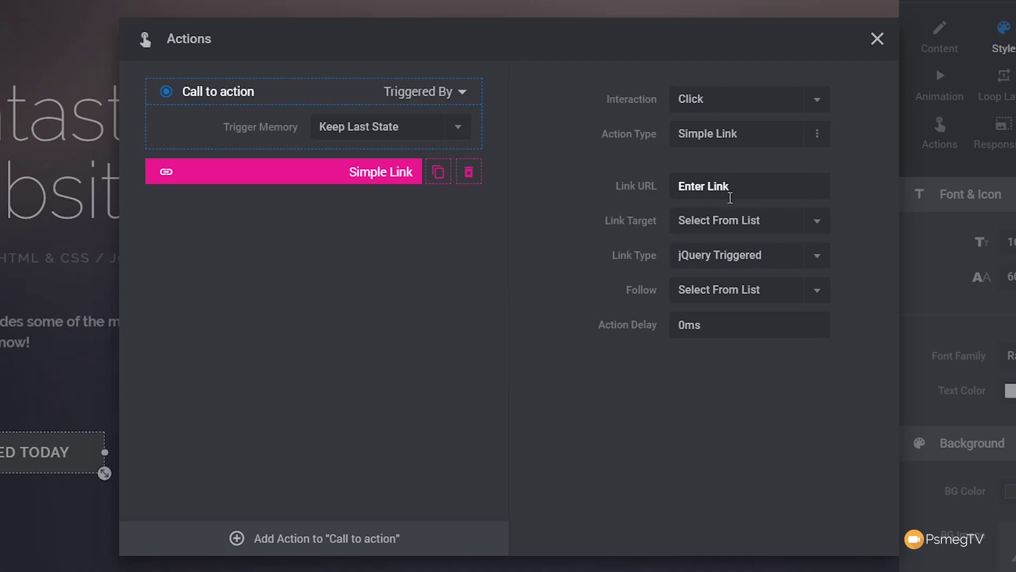
{"action": "left_click", "coordinate": [746, 187]}
{"action": "type", "text": "https://wptuts.co.uk"}
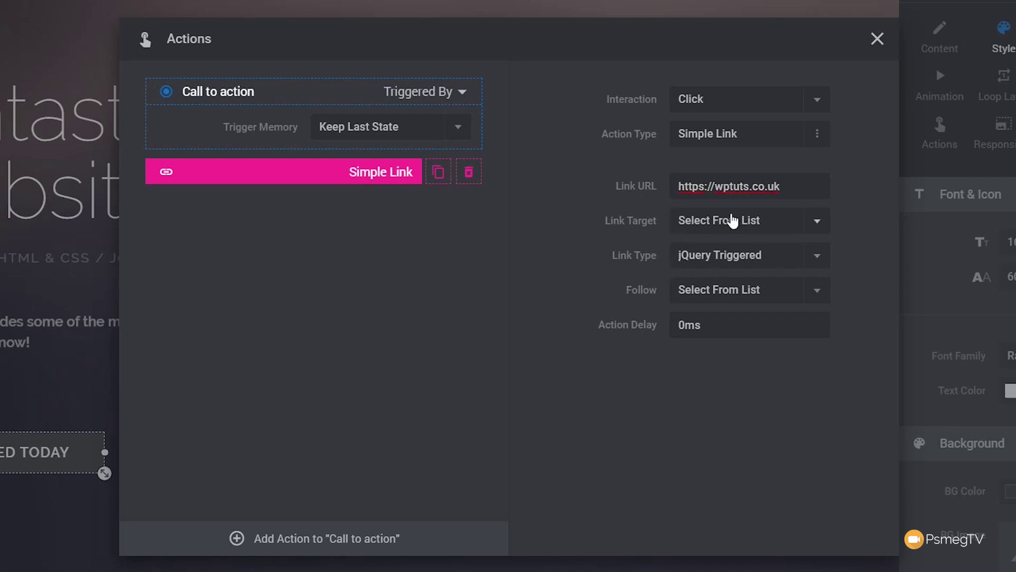
Step: Set the link target to New Window, check the link type options and close the button's actions
{"action": "left_click", "coordinate": [826, 224]}
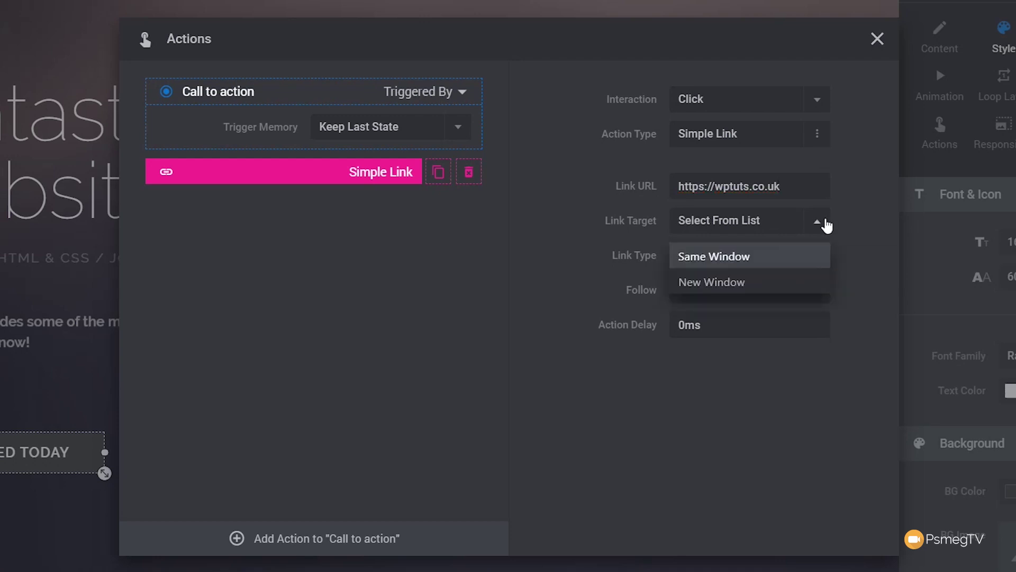
{"action": "left_click", "coordinate": [722, 285]}
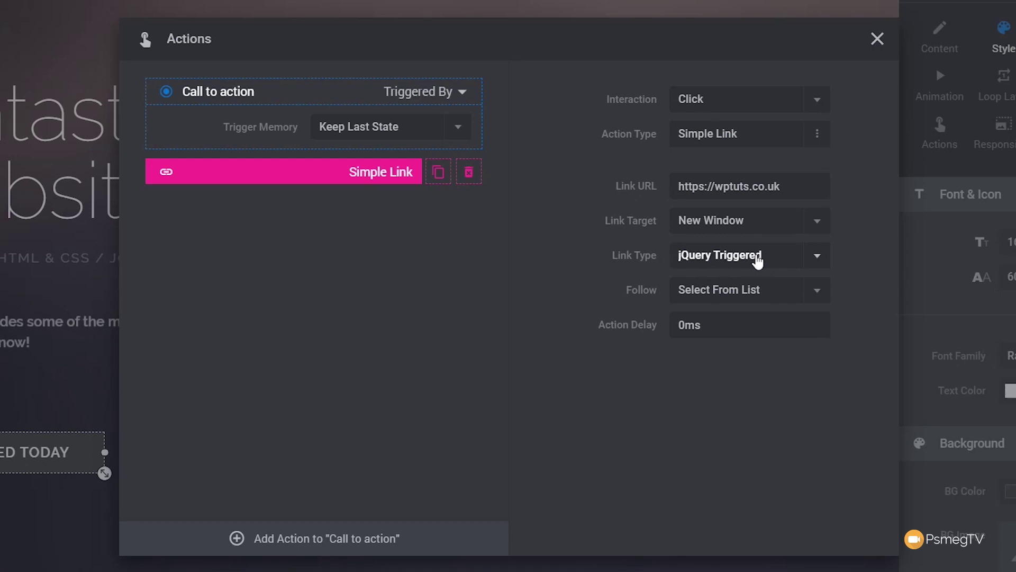
{"action": "left_click", "coordinate": [820, 260]}
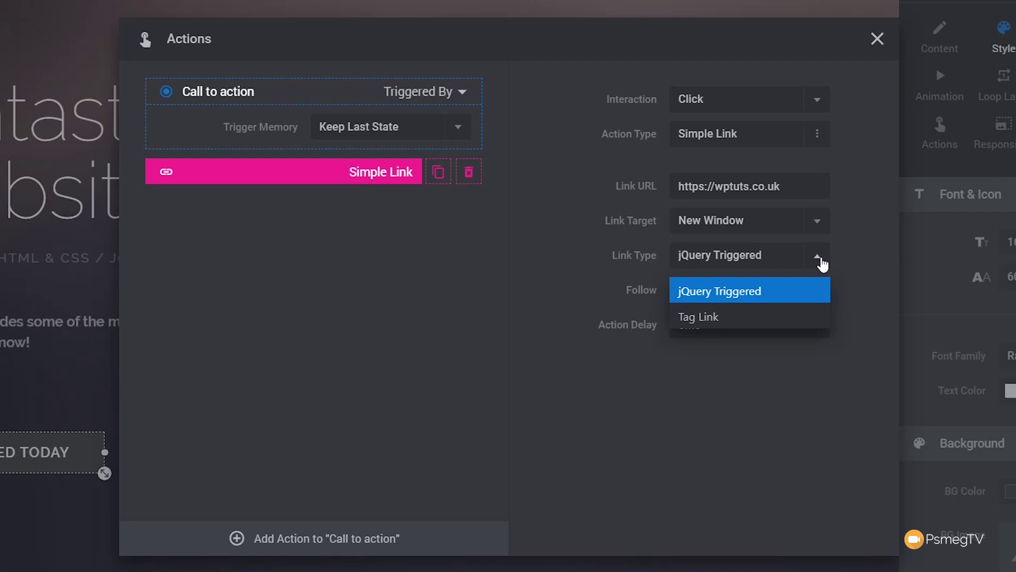
{"action": "left_click", "coordinate": [600, 280]}
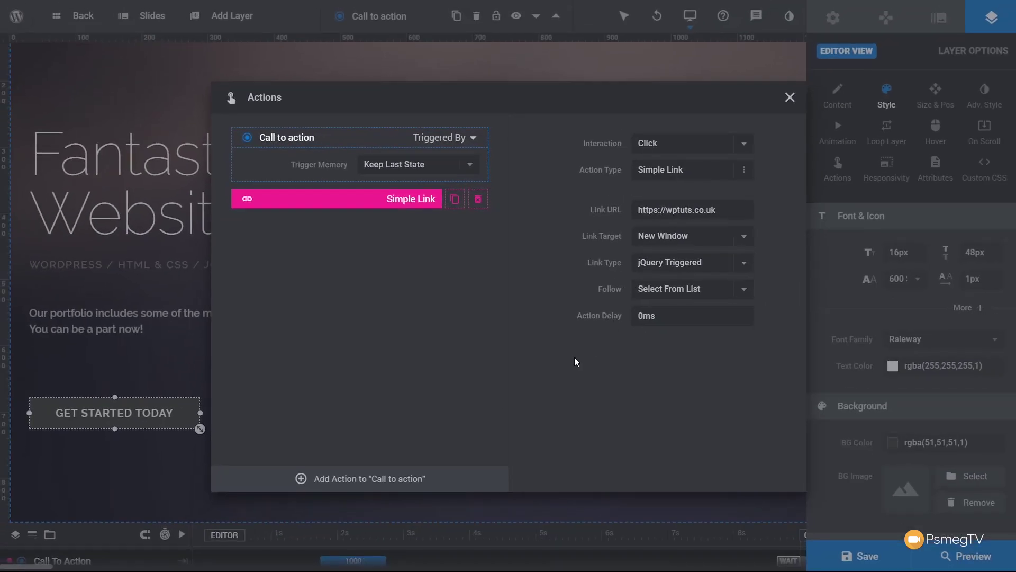
{"action": "left_click", "coordinate": [789, 98]}
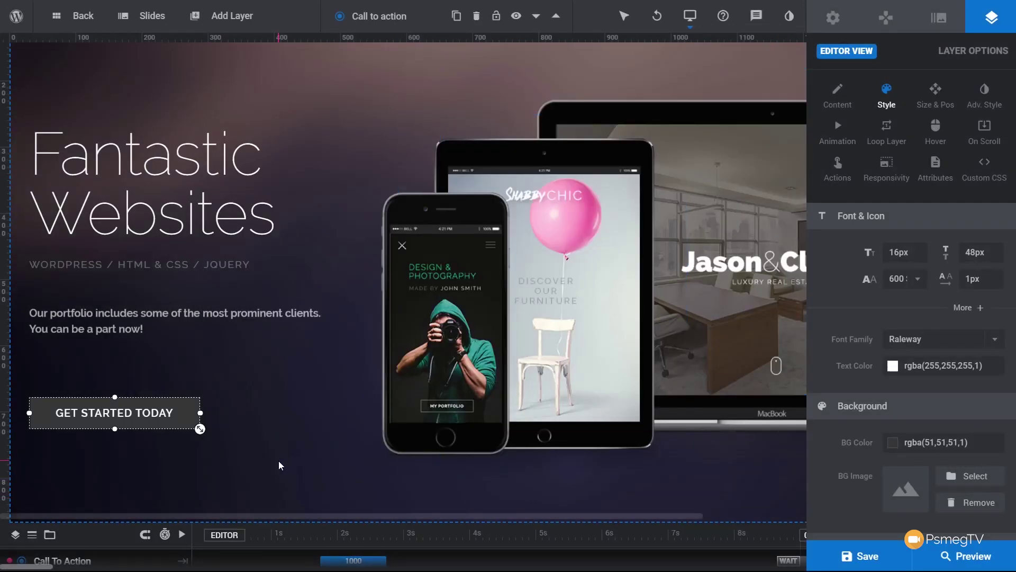
Step: Save the module and test the Get Started Today button's link in the preview
{"action": "left_click", "coordinate": [877, 559]}
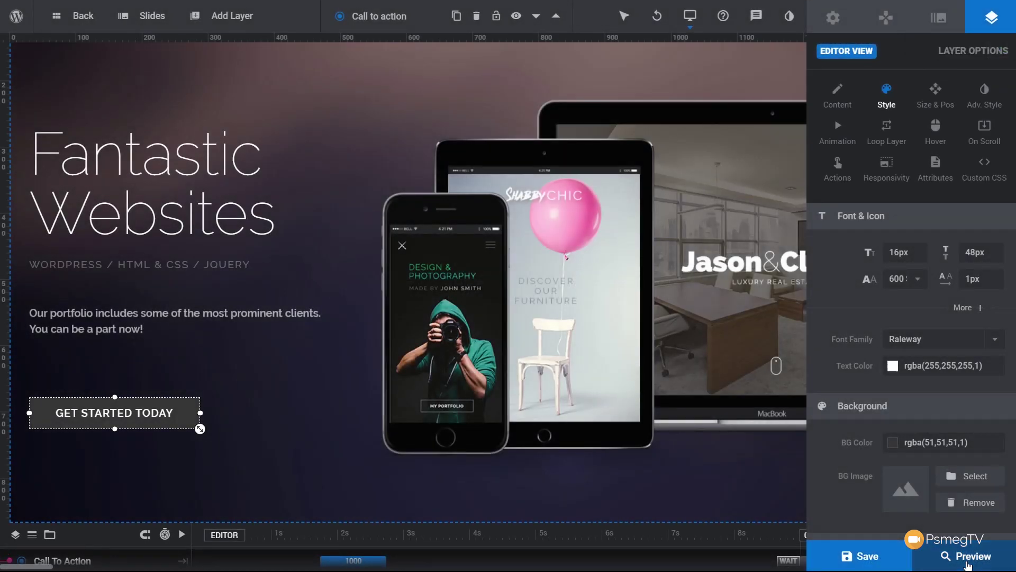
{"action": "left_click", "coordinate": [968, 562]}
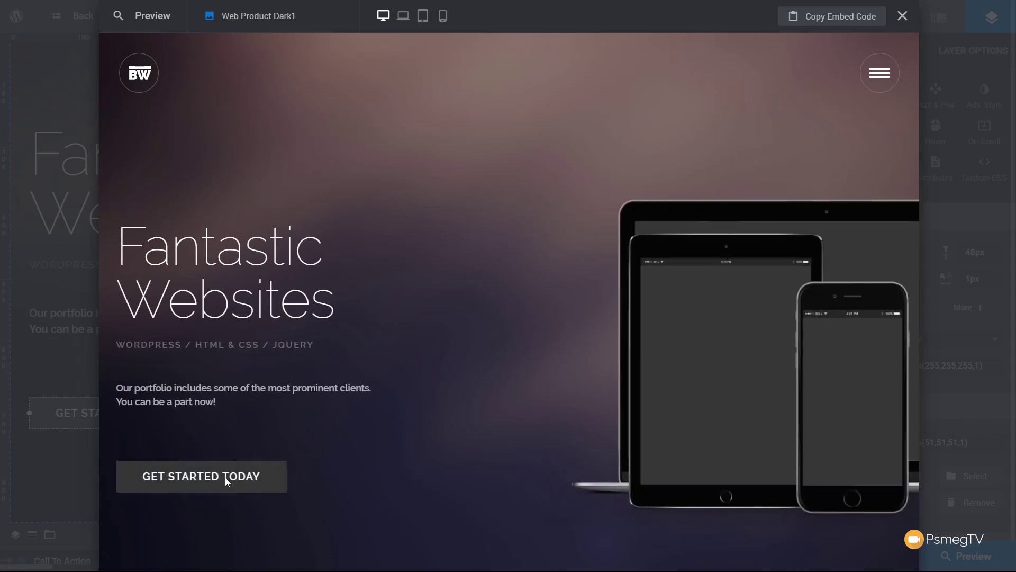
{"action": "left_click", "coordinate": [226, 479]}
{"action": "scroll", "coordinate": [286, 306], "scroll_direction": "down", "scroll_amount": 20}
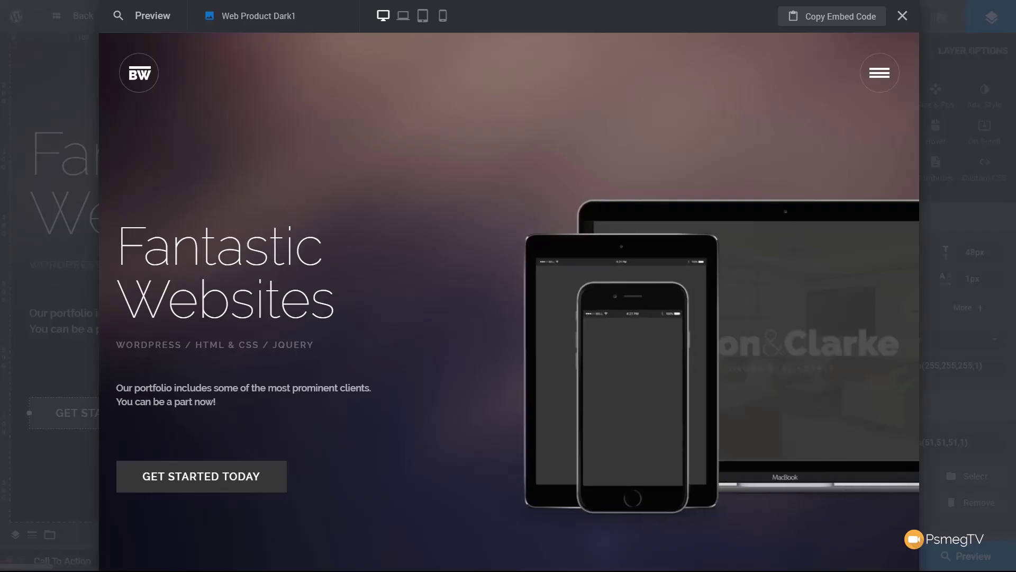
{"action": "left_click", "coordinate": [903, 16]}
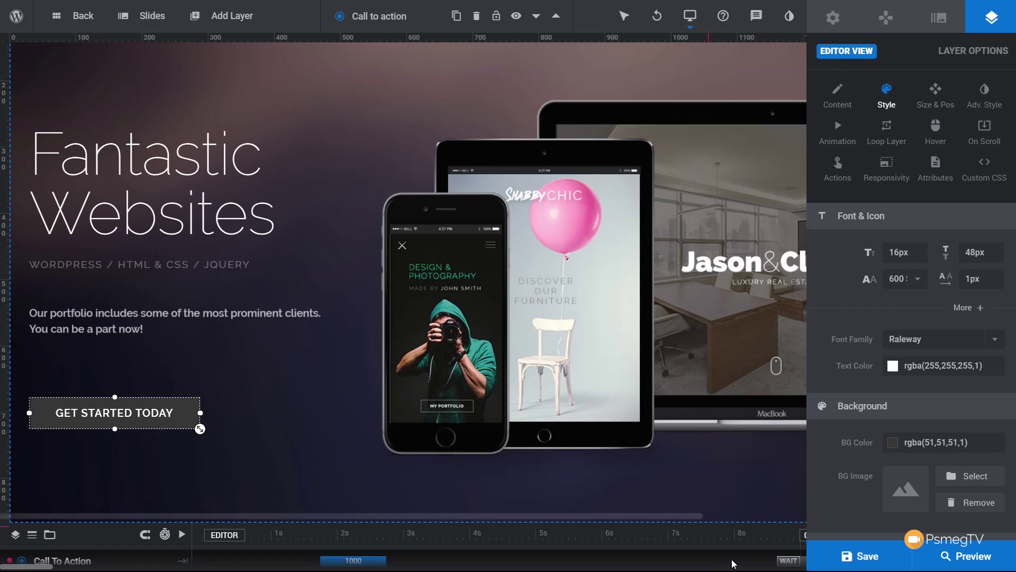
Step: Expand the timeline to examine the layers from its start, select the Iphone layer and collapse the timeline
{"action": "mouse_move", "coordinate": [676, 560]}
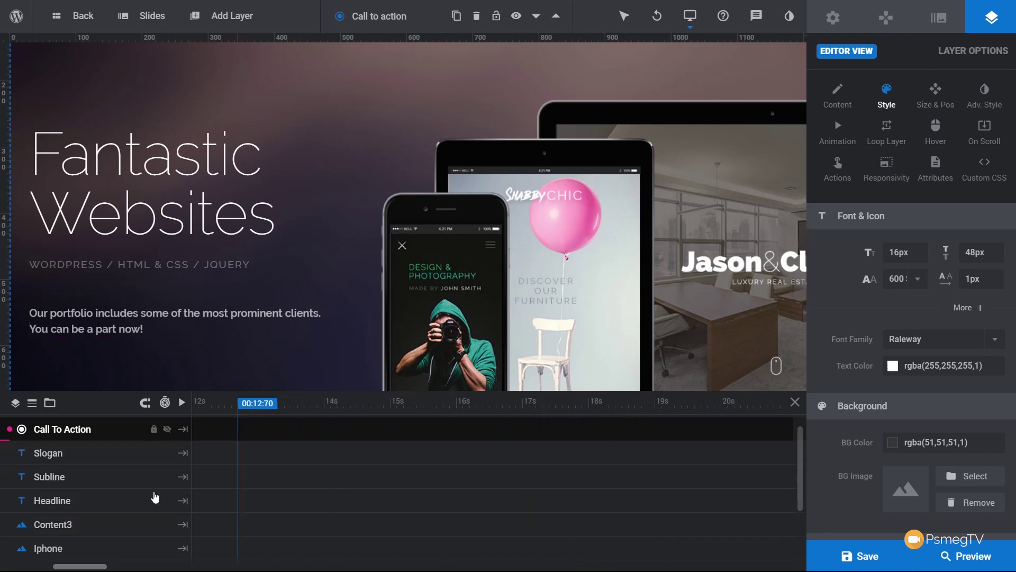
{"action": "left_click_drag", "start_coordinate": [76, 568], "coordinate": [47, 568]}
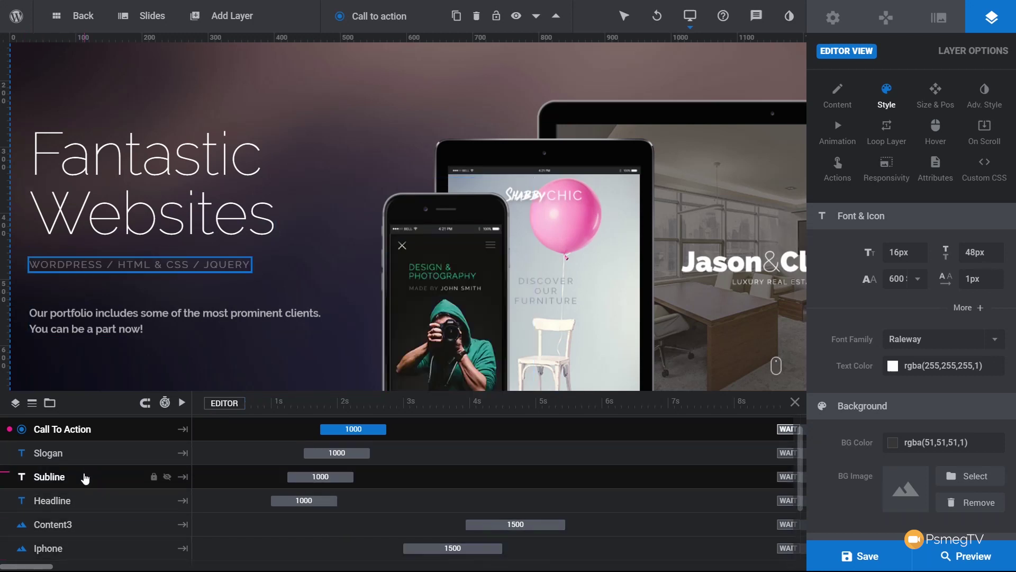
{"action": "left_click", "coordinate": [82, 547]}
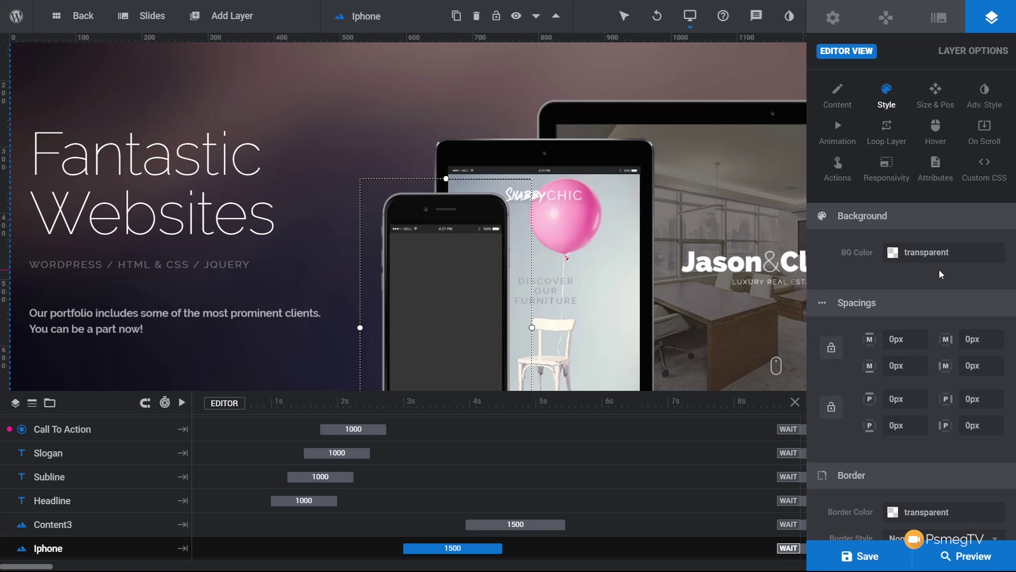
{"action": "left_click", "coordinate": [794, 401]}
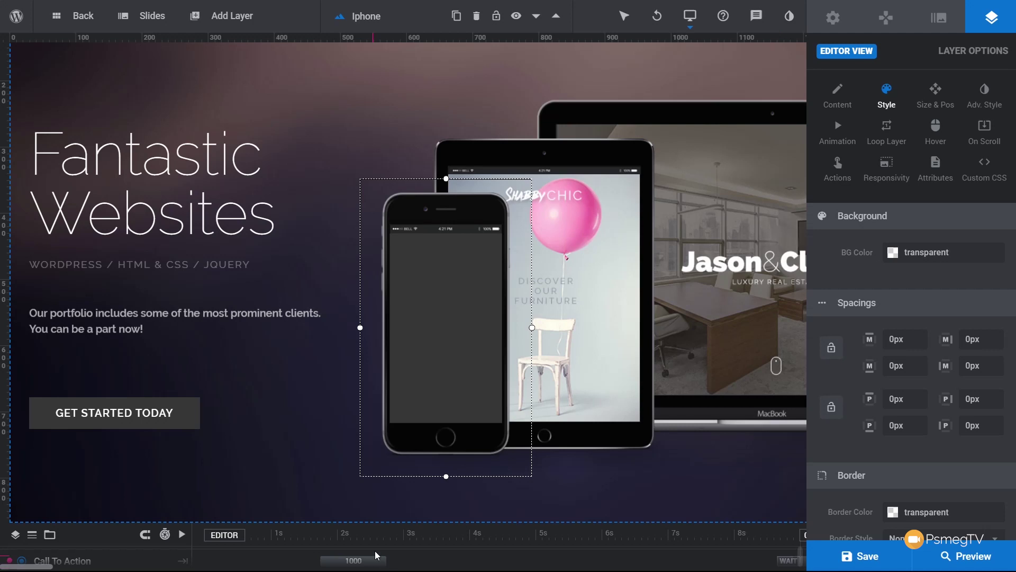
Step: Return to the modules dashboard and browse the available Slider Revolution add-ons
{"action": "left_click", "coordinate": [77, 17]}
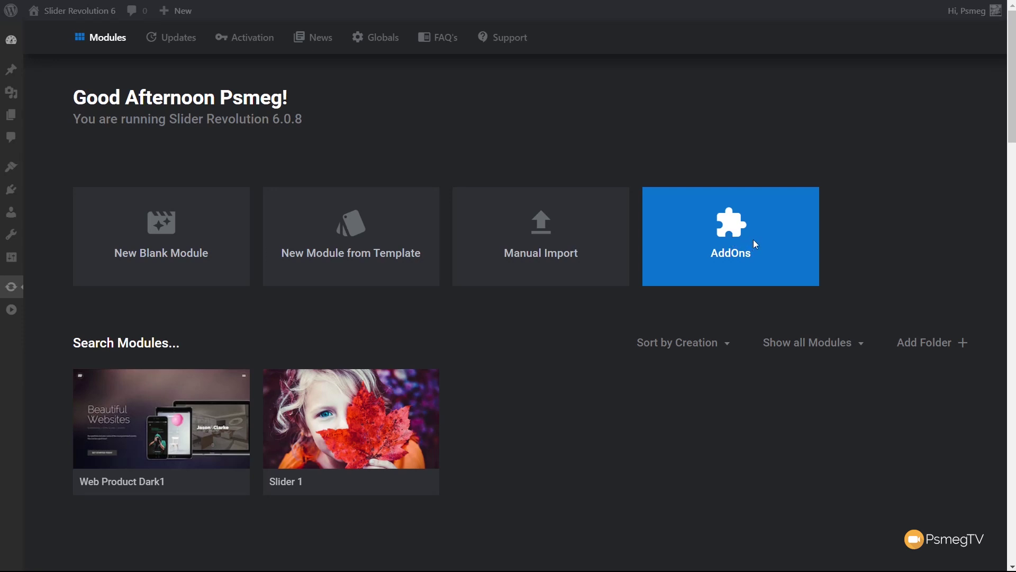
{"action": "left_click", "coordinate": [754, 244]}
{"action": "scroll", "coordinate": [607, 263], "scroll_direction": "up", "scroll_amount": 5}
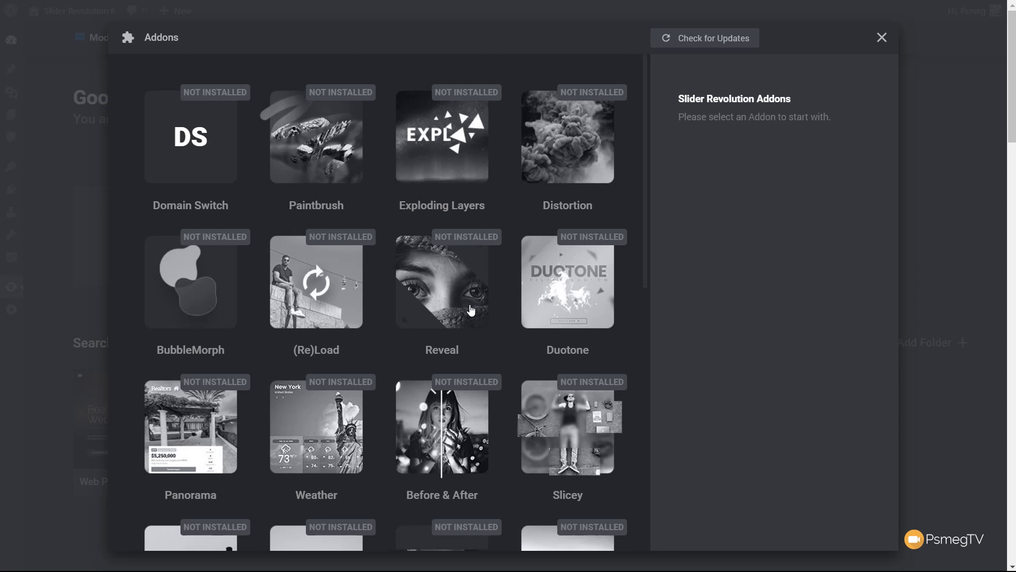
{"action": "scroll", "coordinate": [471, 310], "scroll_direction": "down", "scroll_amount": 3}
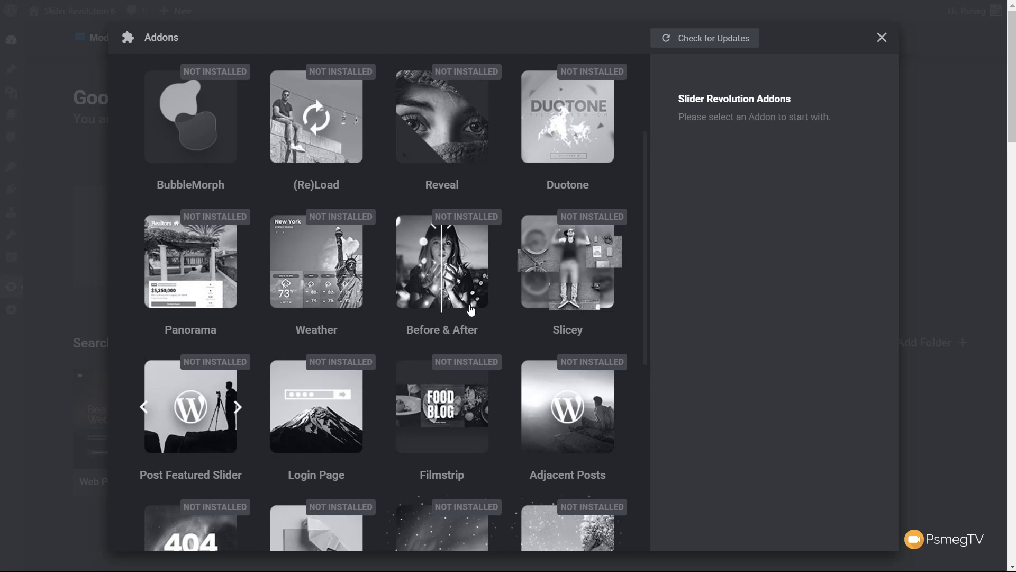
{"action": "scroll", "coordinate": [420, 325], "scroll_direction": "down", "scroll_amount": 2}
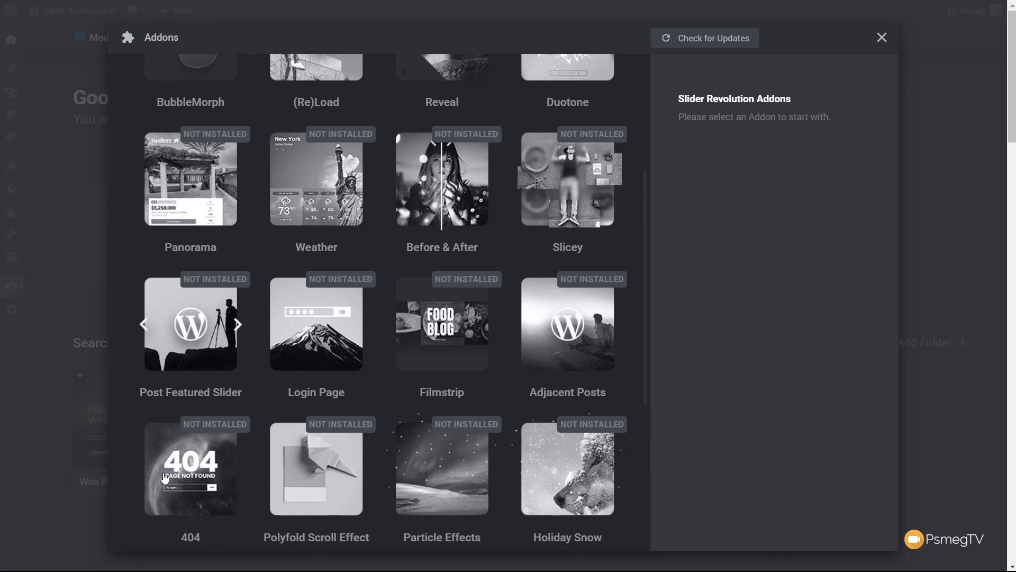
Step: Install and activate the Duotone add-on, and close the add-ons library
{"action": "scroll", "coordinate": [566, 279], "scroll_direction": "up", "scroll_amount": 5}
{"action": "left_click", "coordinate": [566, 279]}
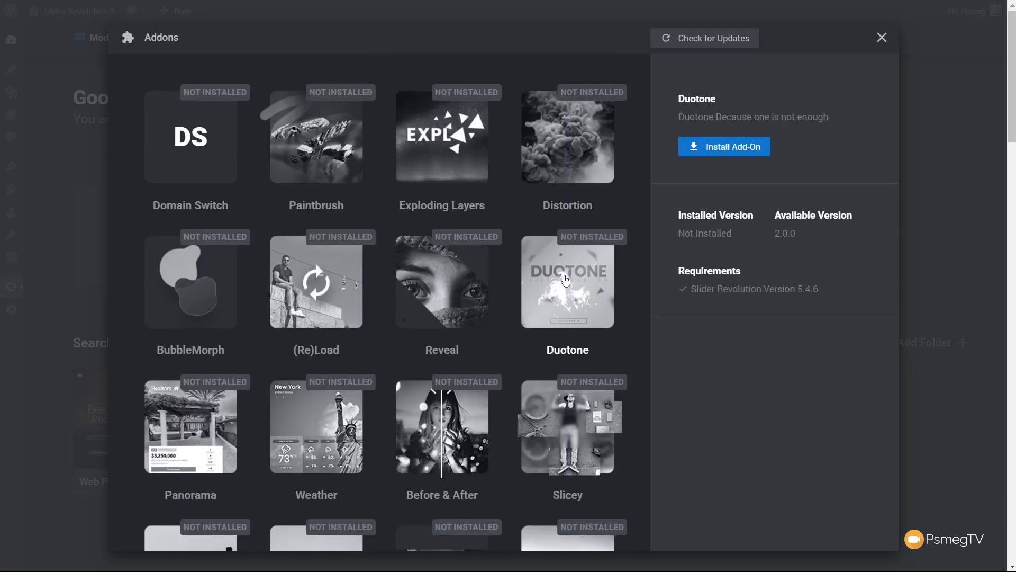
{"action": "left_click", "coordinate": [720, 149]}
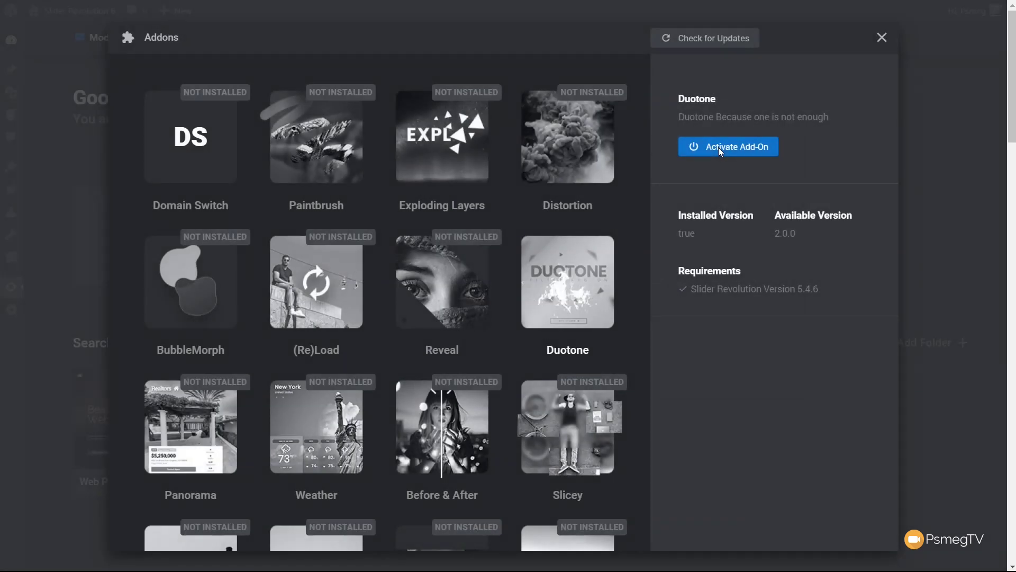
{"action": "left_click", "coordinate": [719, 147]}
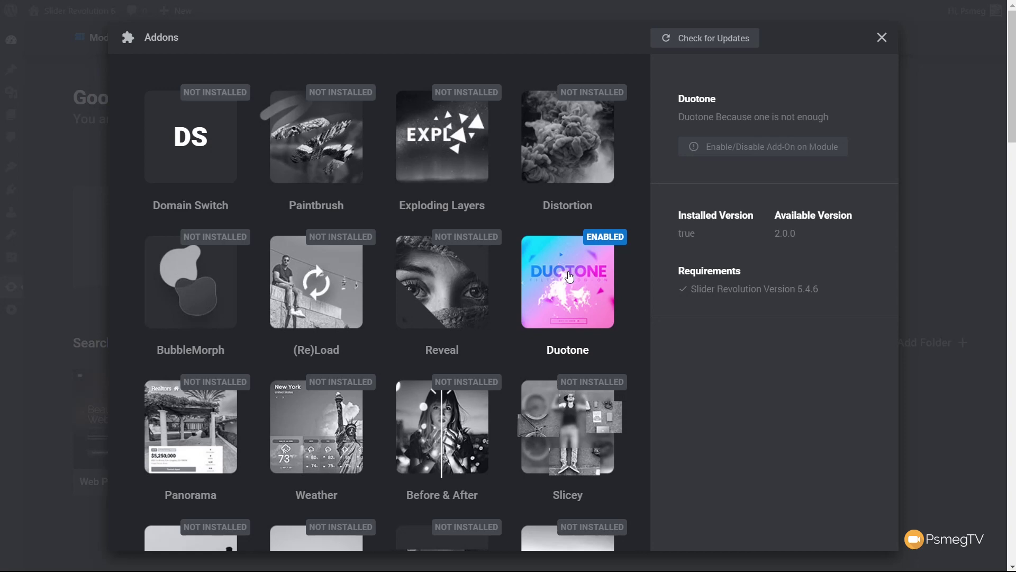
{"action": "left_click", "coordinate": [882, 37]}
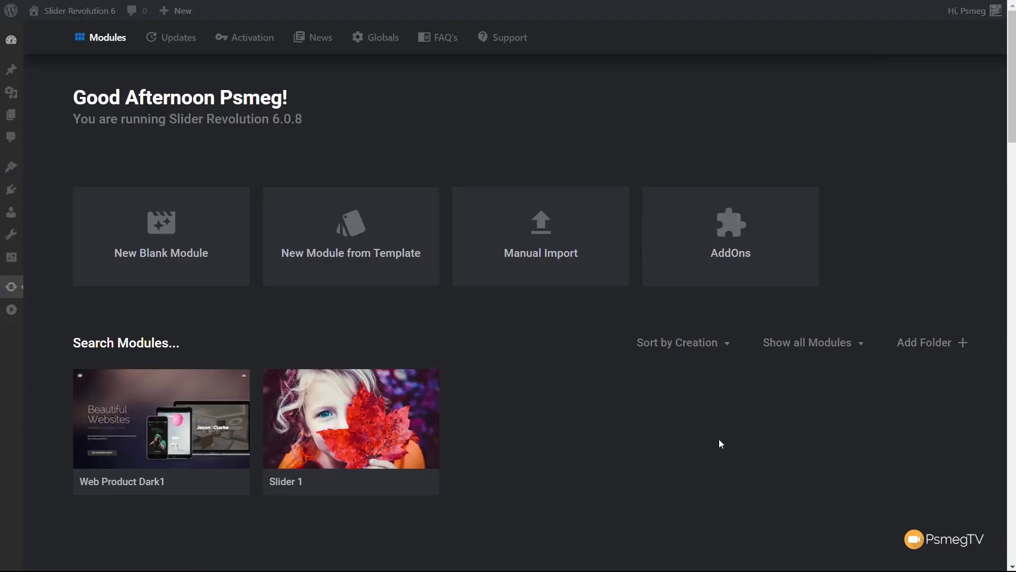